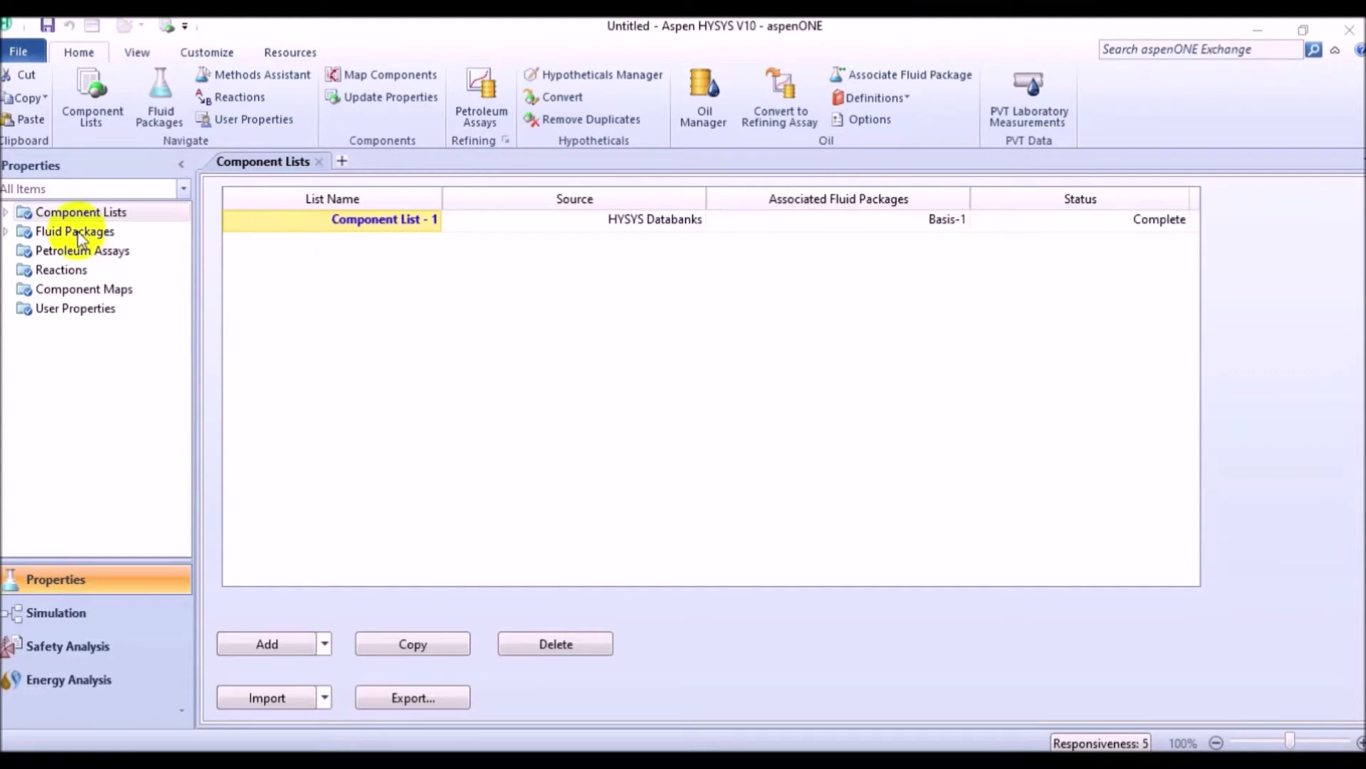
Step: Expand the Fluid Packages node to show Basis-1 linked to Component List - 1
{"action": "left_click", "coordinate": [6, 231]}
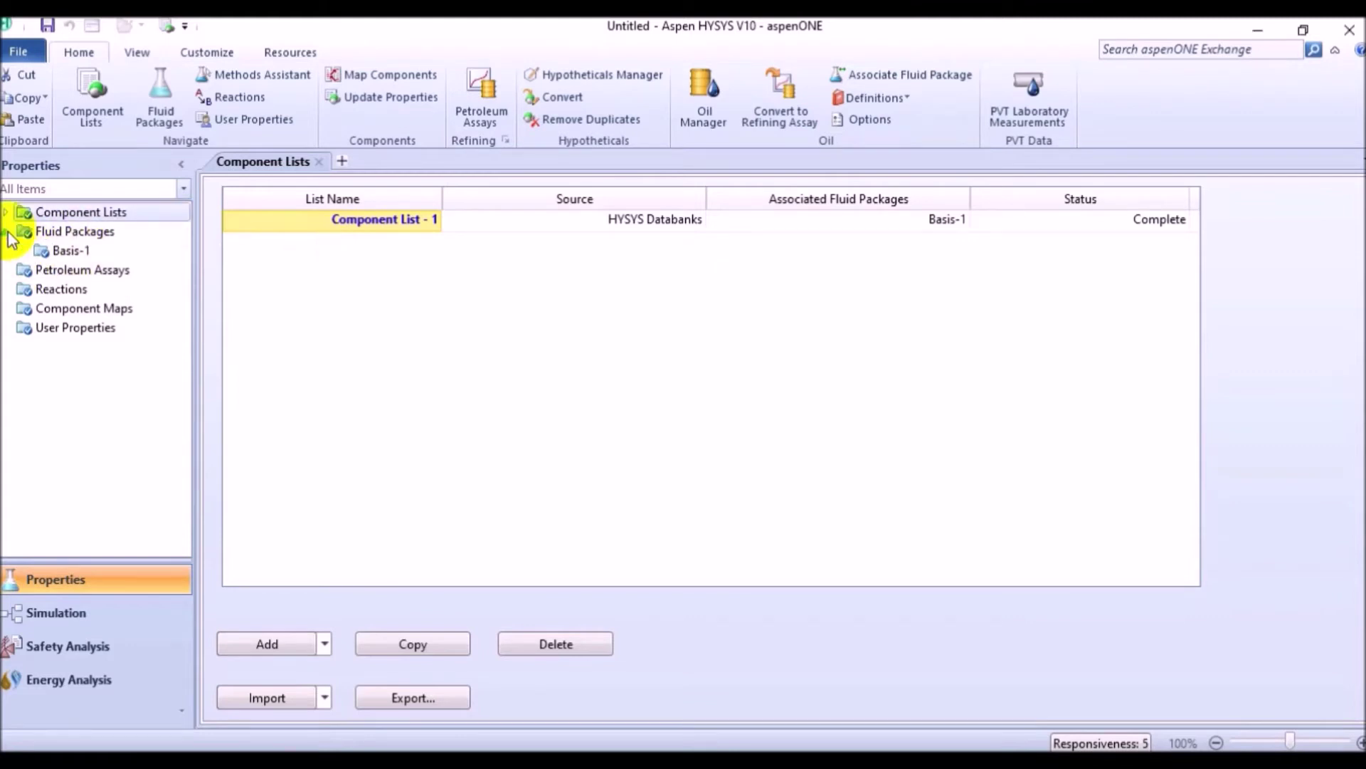
{"action": "left_click", "coordinate": [61, 253]}
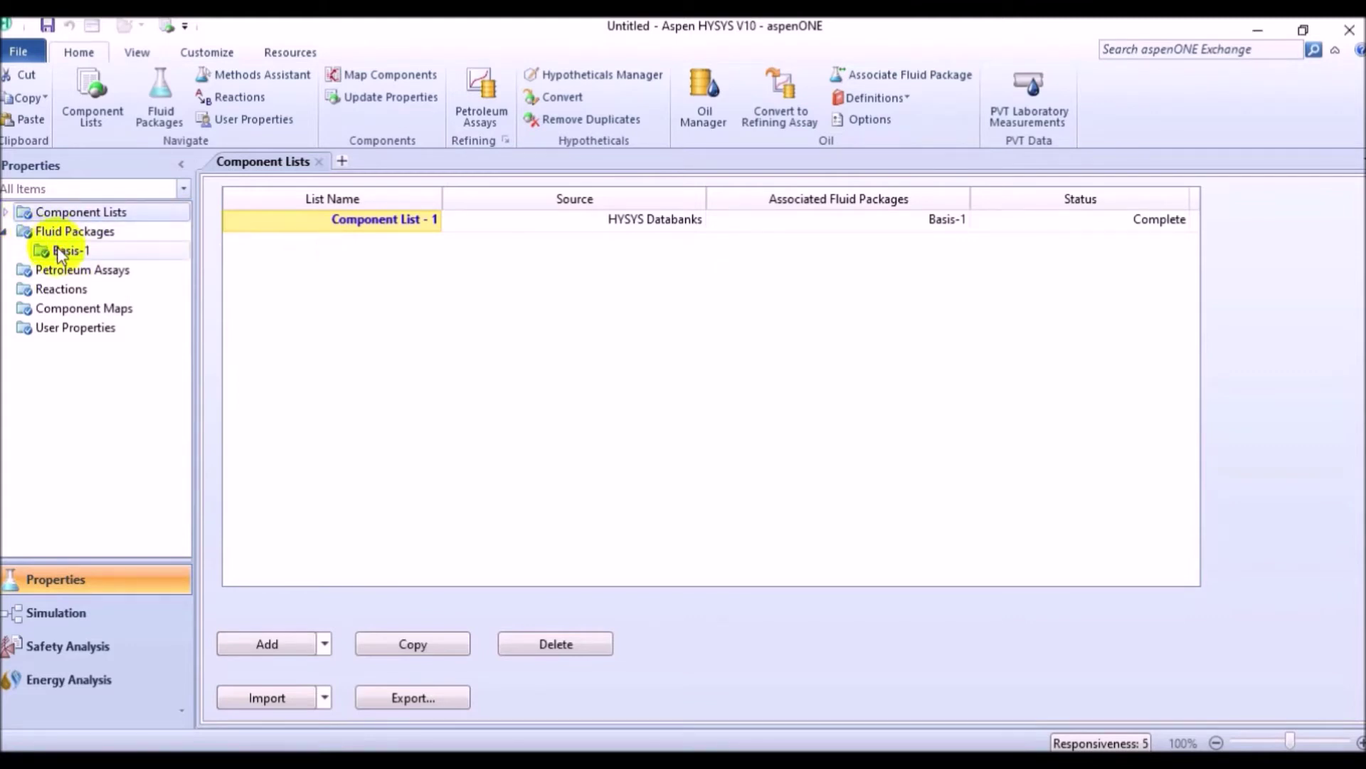
{"action": "double_click", "coordinate": [61, 253]}
{"action": "scroll", "coordinate": [320, 387], "scroll_direction": "down", "scroll_amount": 2}
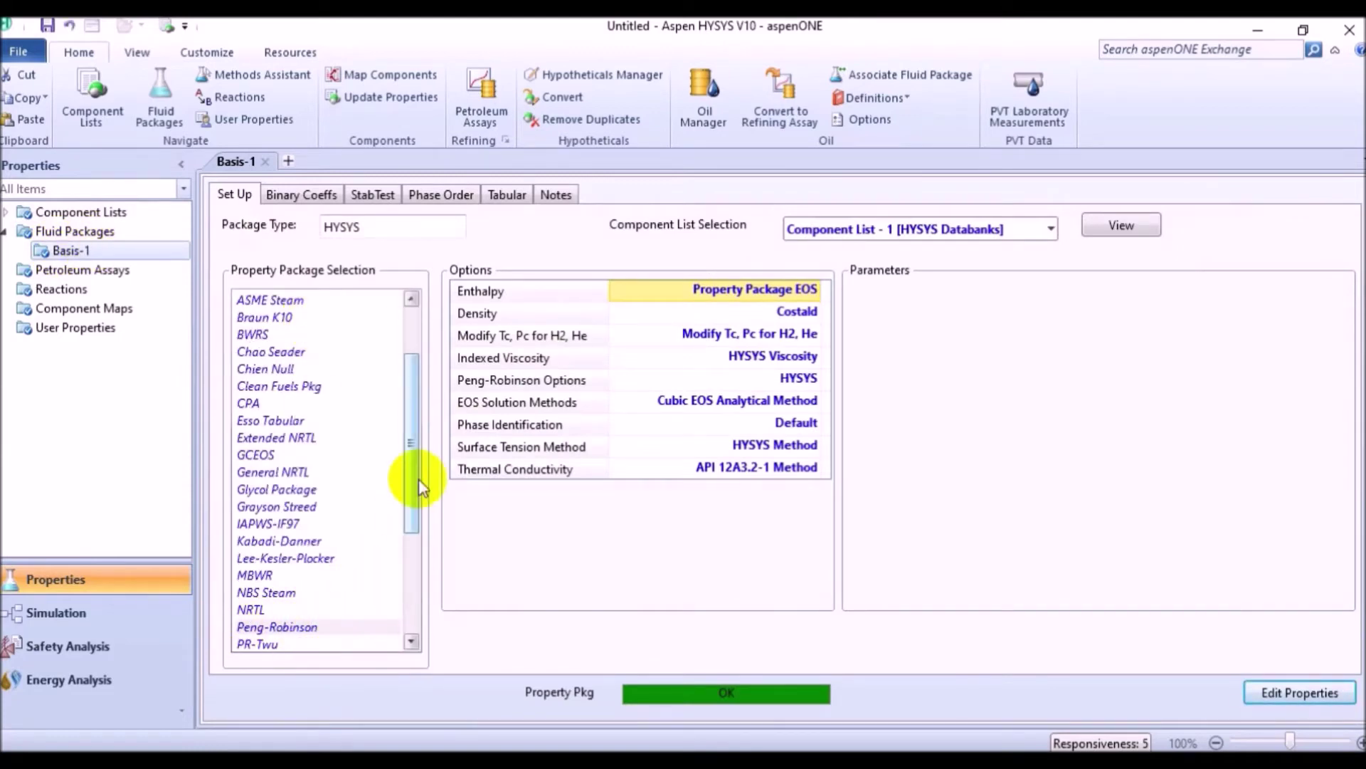
{"action": "left_click_drag", "start_coordinate": [416, 475], "coordinate": [431, 332]}
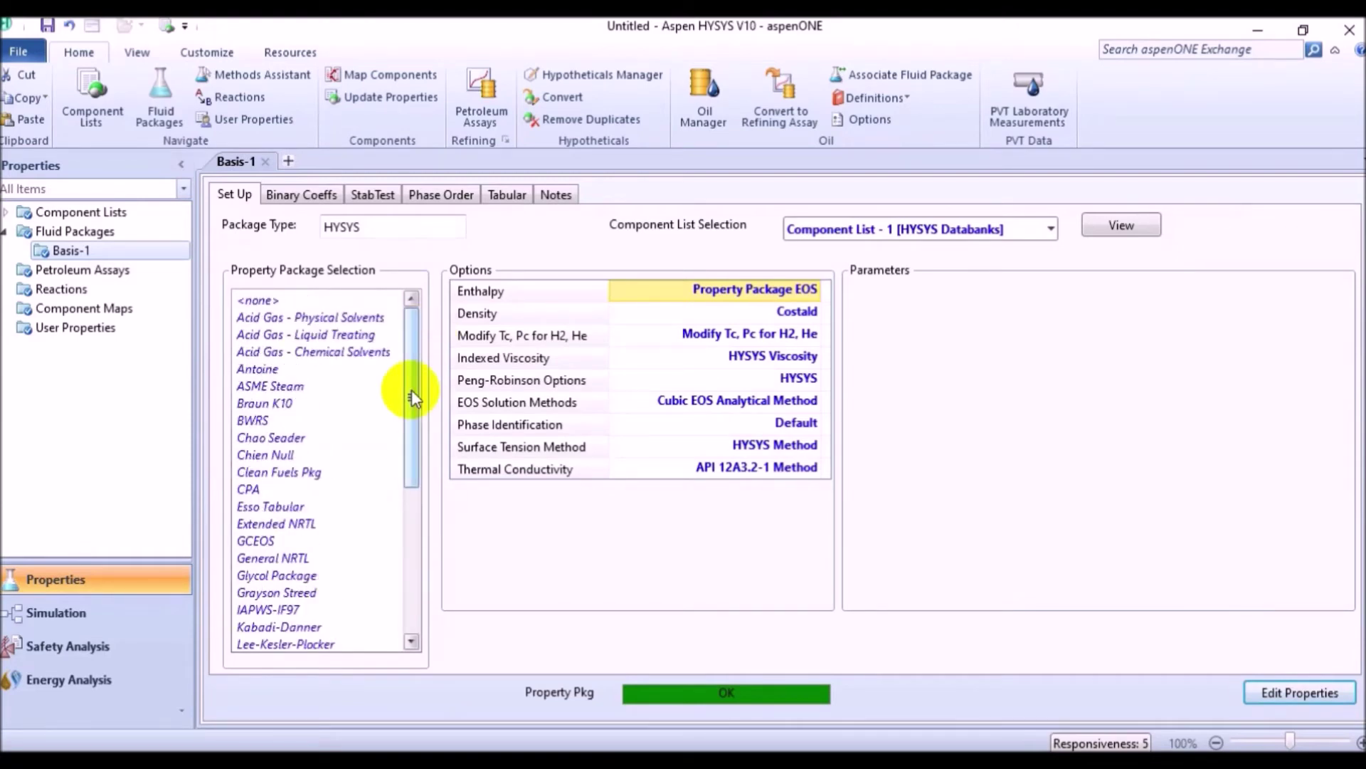
{"action": "left_click_drag", "start_coordinate": [414, 395], "coordinate": [410, 562]}
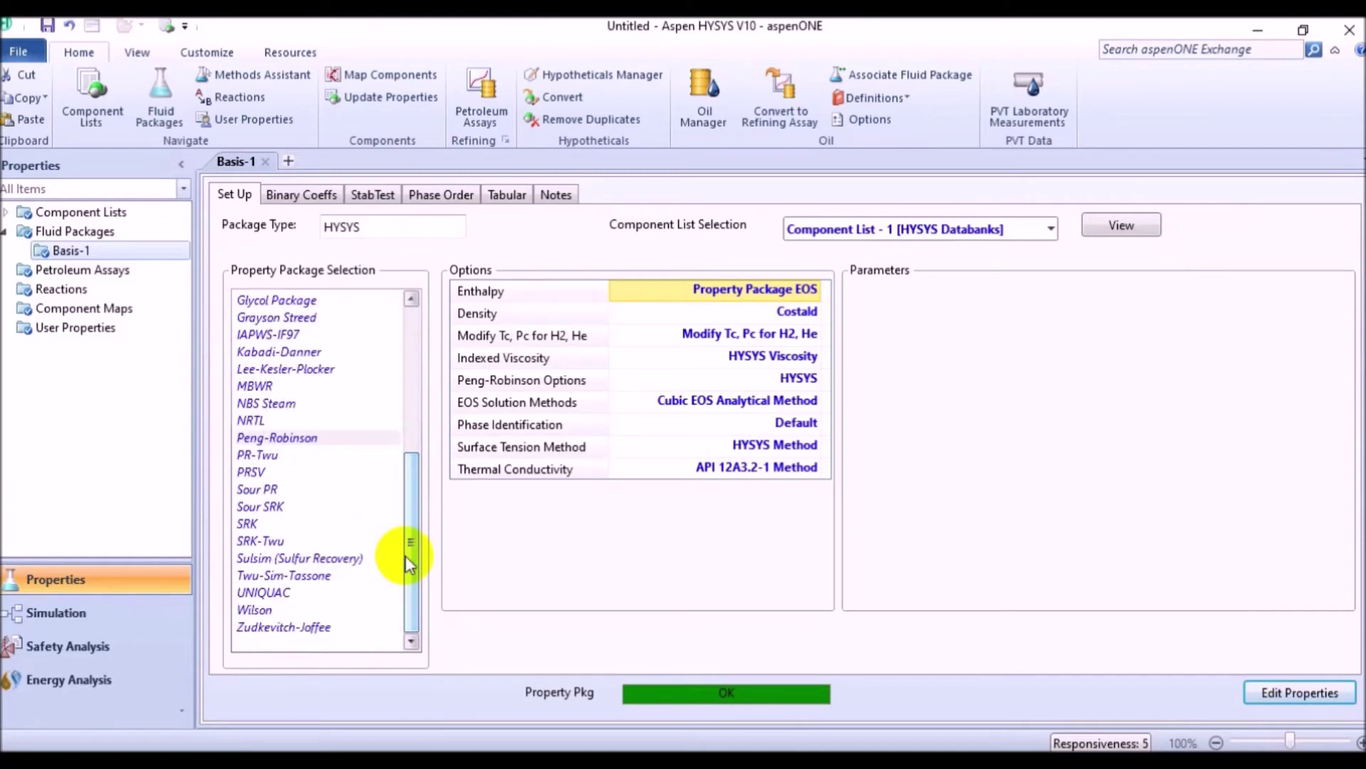
{"action": "left_click", "coordinate": [6, 231]}
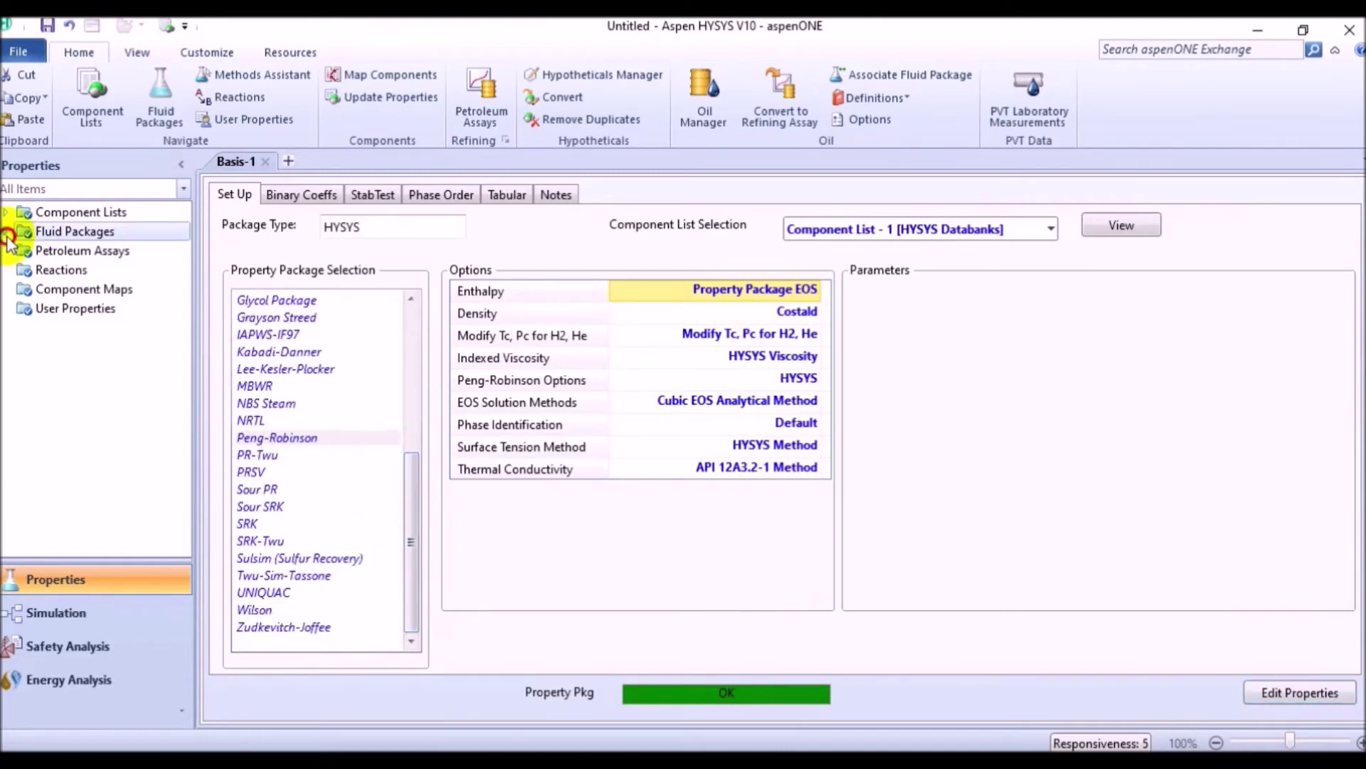
{"action": "left_click", "coordinate": [63, 213]}
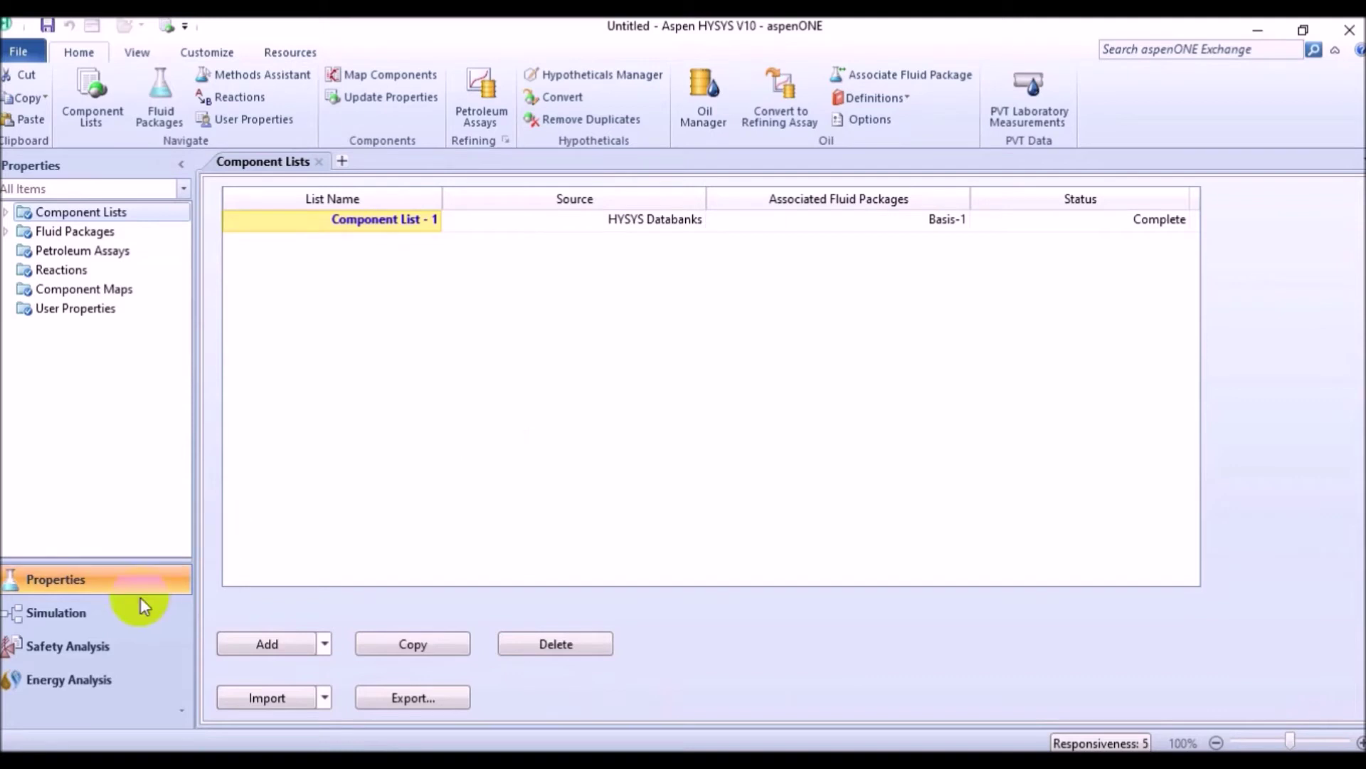
Step: Open the Sales Gas stream from the simulation flowsheet
{"action": "left_click", "coordinate": [108, 610]}
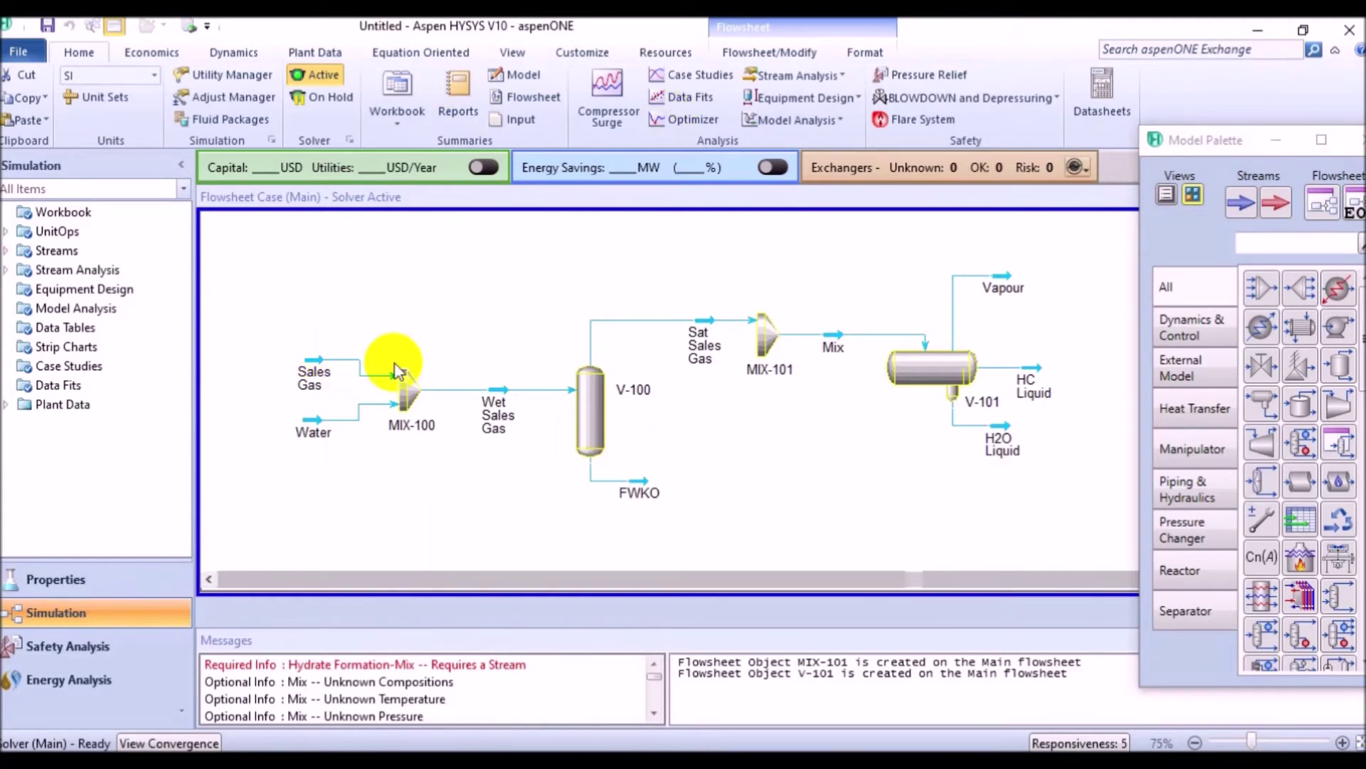
{"action": "left_click_drag", "start_coordinate": [690, 369], "coordinate": [1117, 401]}
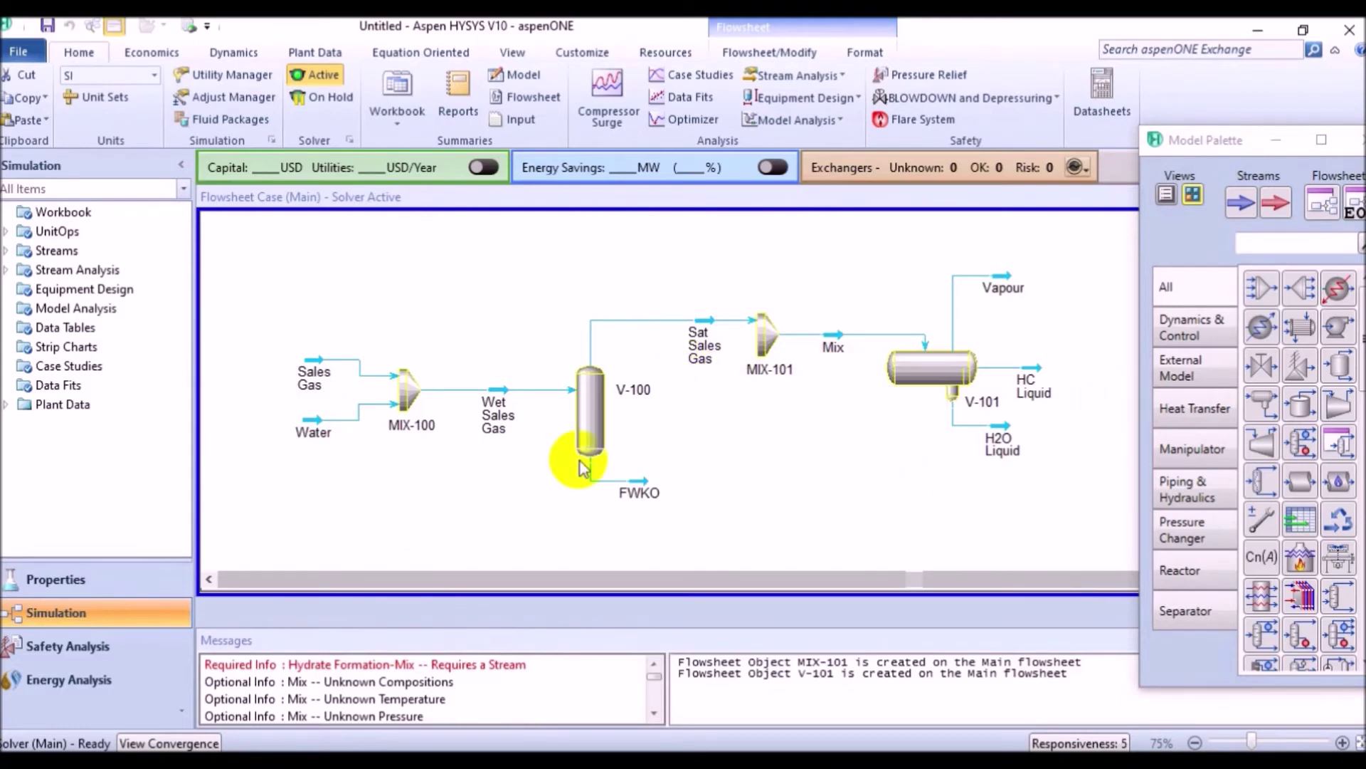
{"action": "left_click", "coordinate": [310, 376]}
{"action": "double_click", "coordinate": [310, 376]}
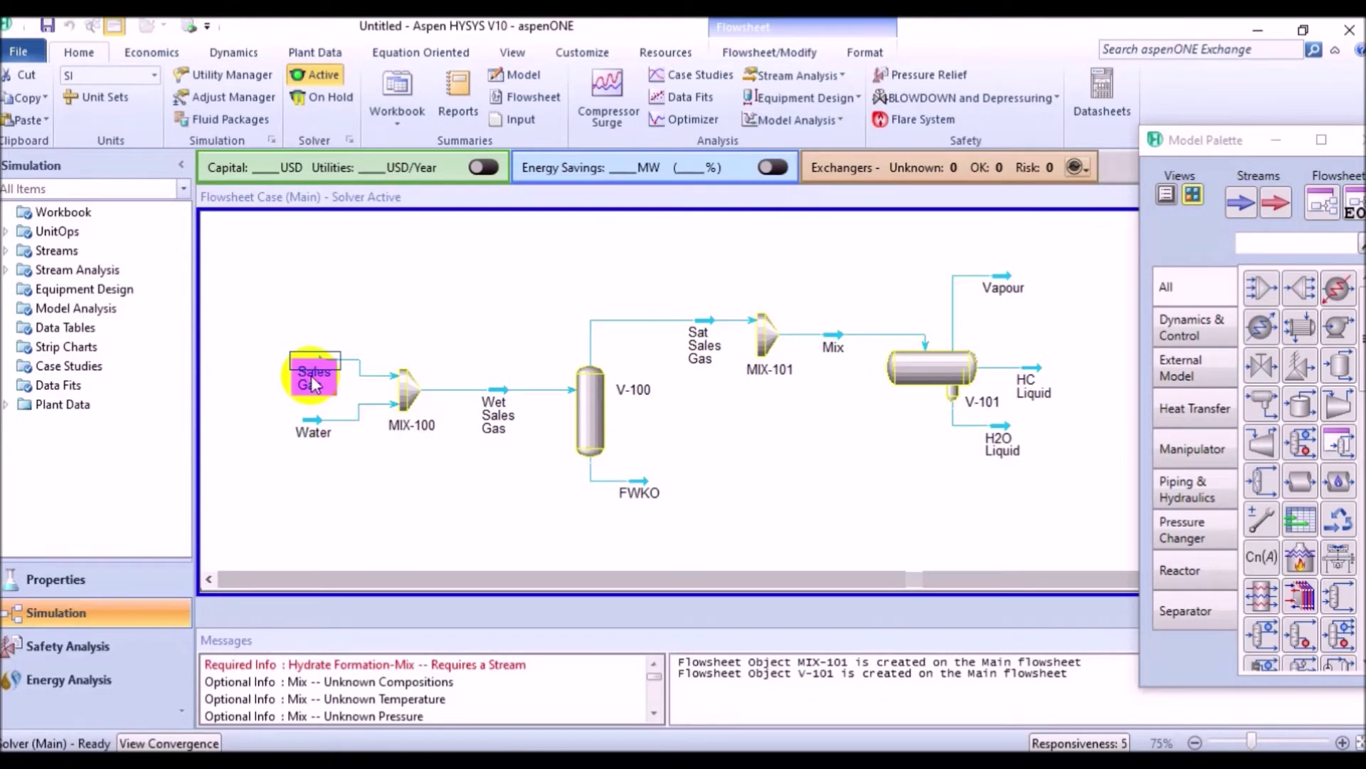
{"action": "left_click_drag", "start_coordinate": [595, 307], "coordinate": [649, 79]}
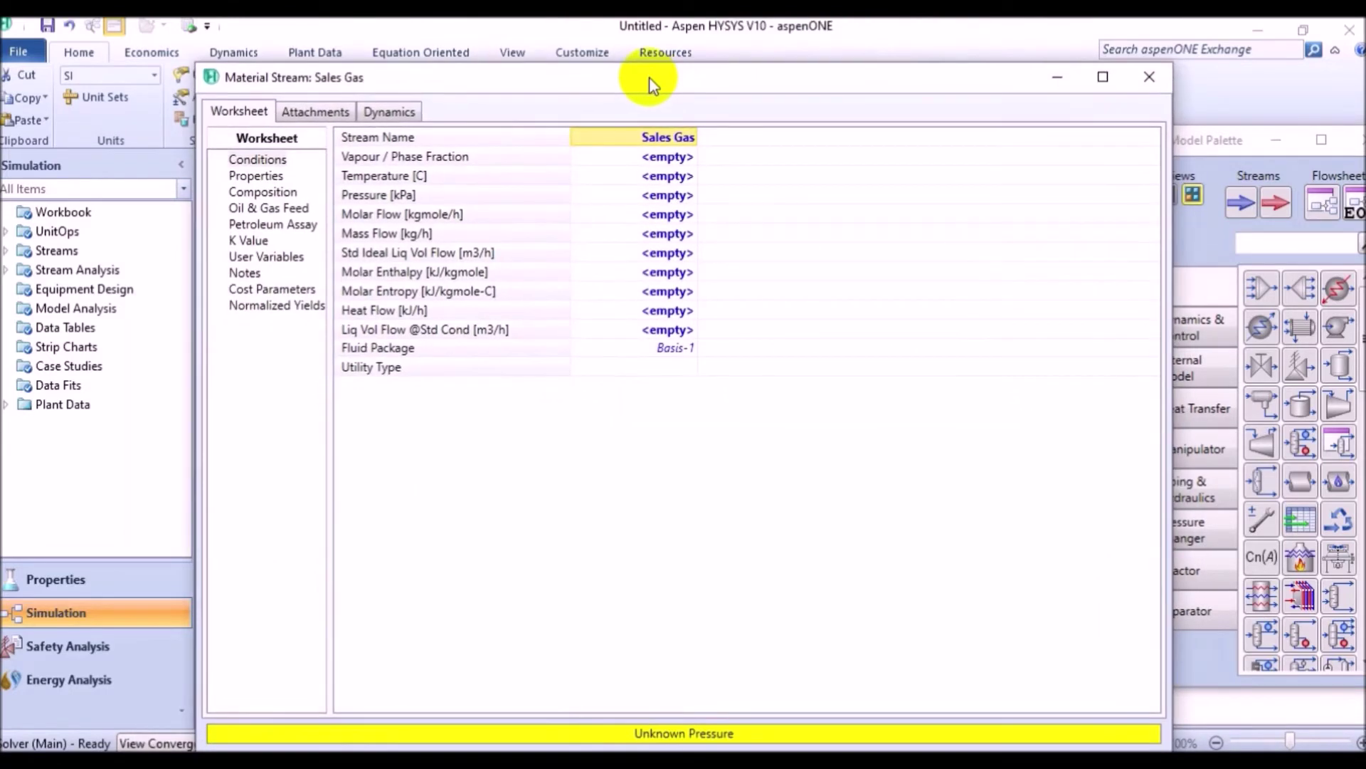
Step: Set Sales Gas to 10 °C, 7000 kPa and 1000 kgmole/h molar flow
{"action": "left_click", "coordinate": [646, 178]}
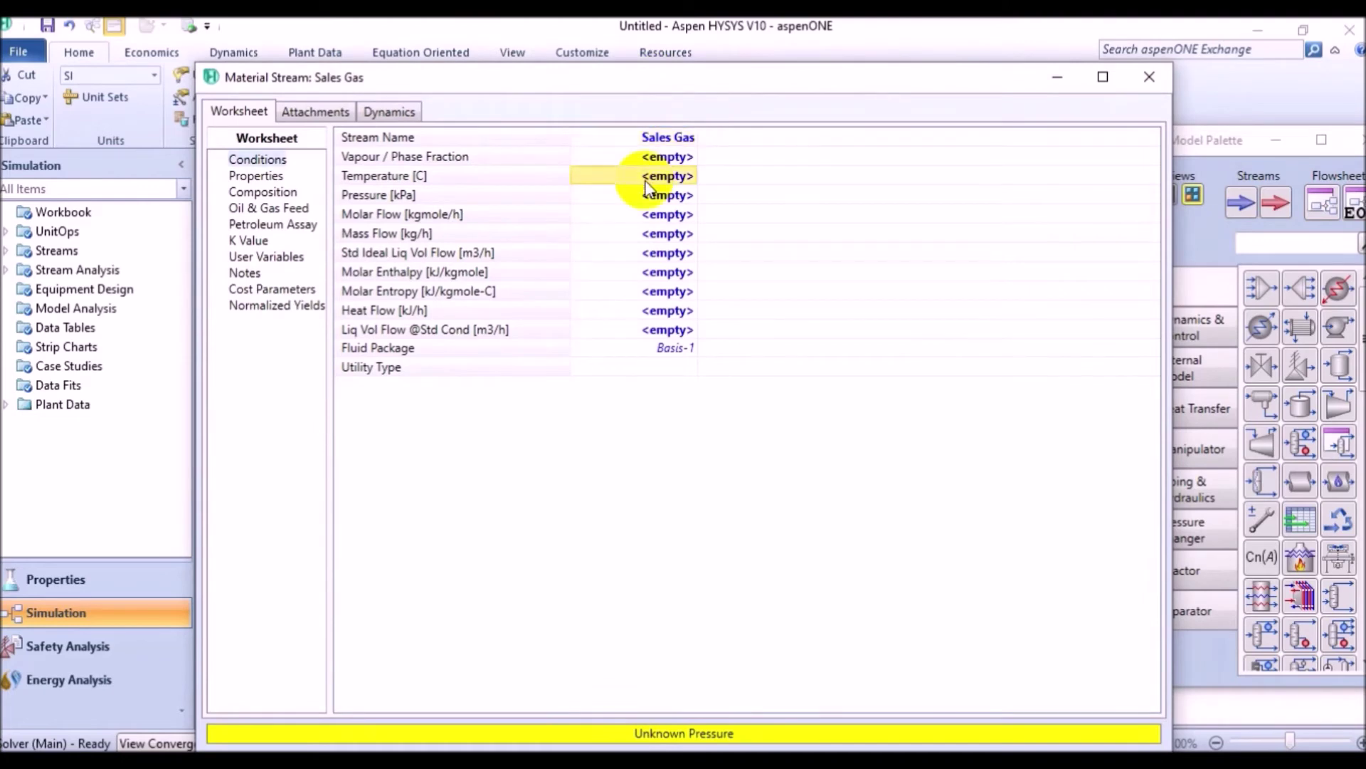
{"action": "type", "text": "10"}
{"action": "key", "text": "Return"}
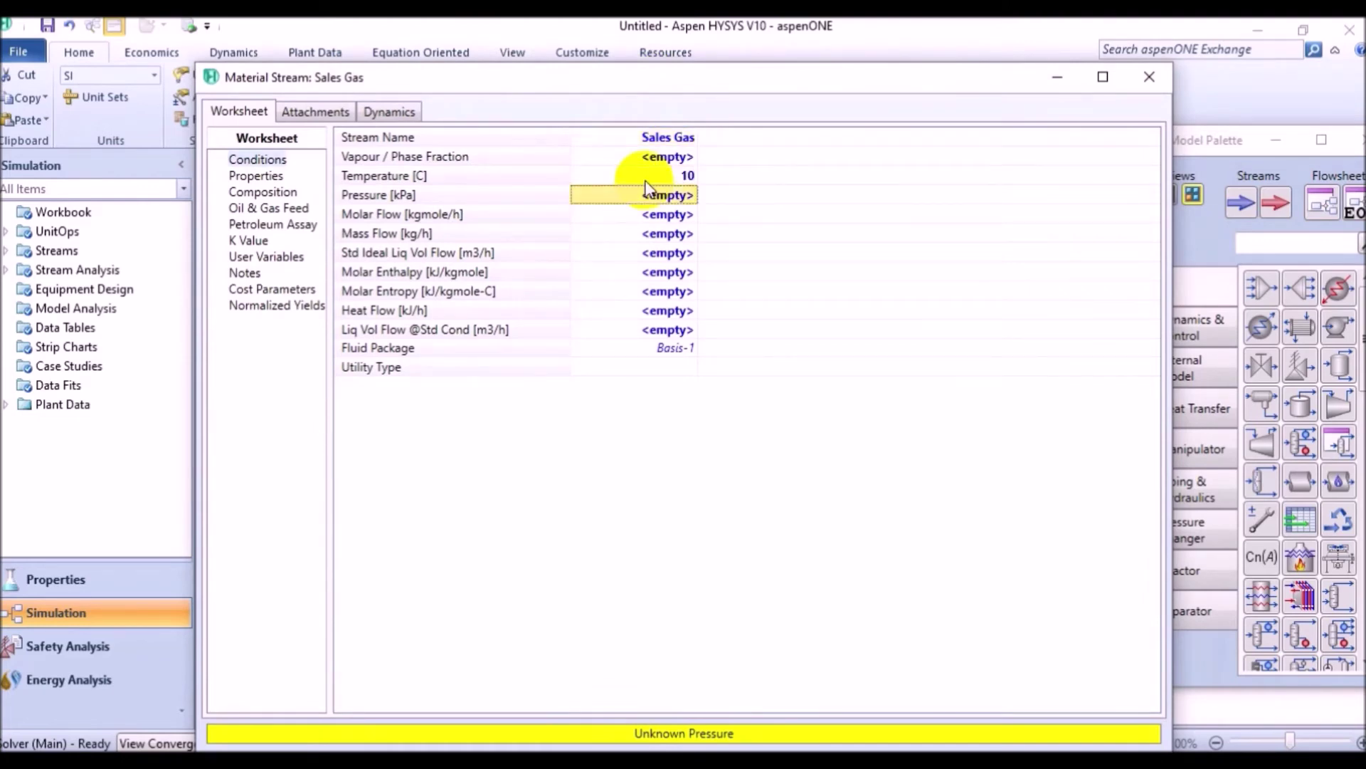
{"action": "type", "text": "7000"}
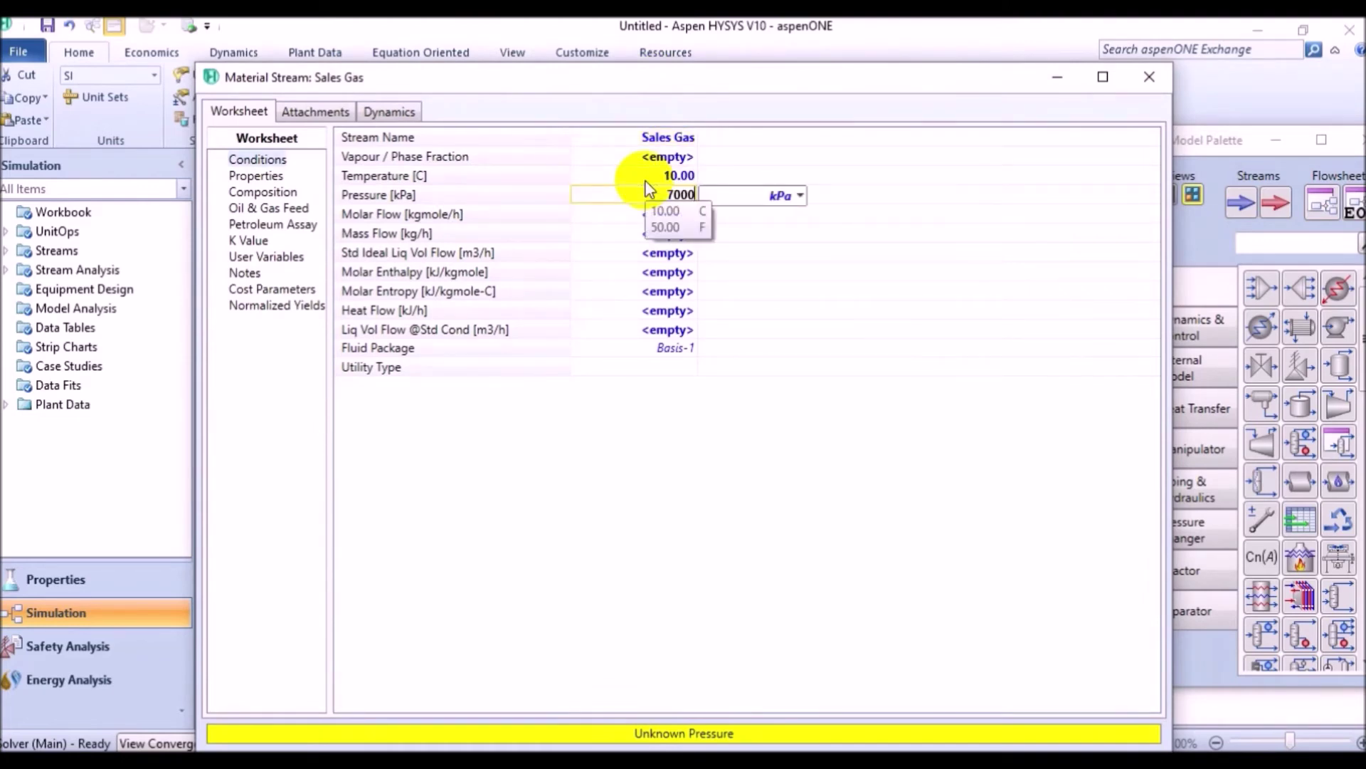
{"action": "key", "text": "Return"}
{"action": "type", "text": "1"}
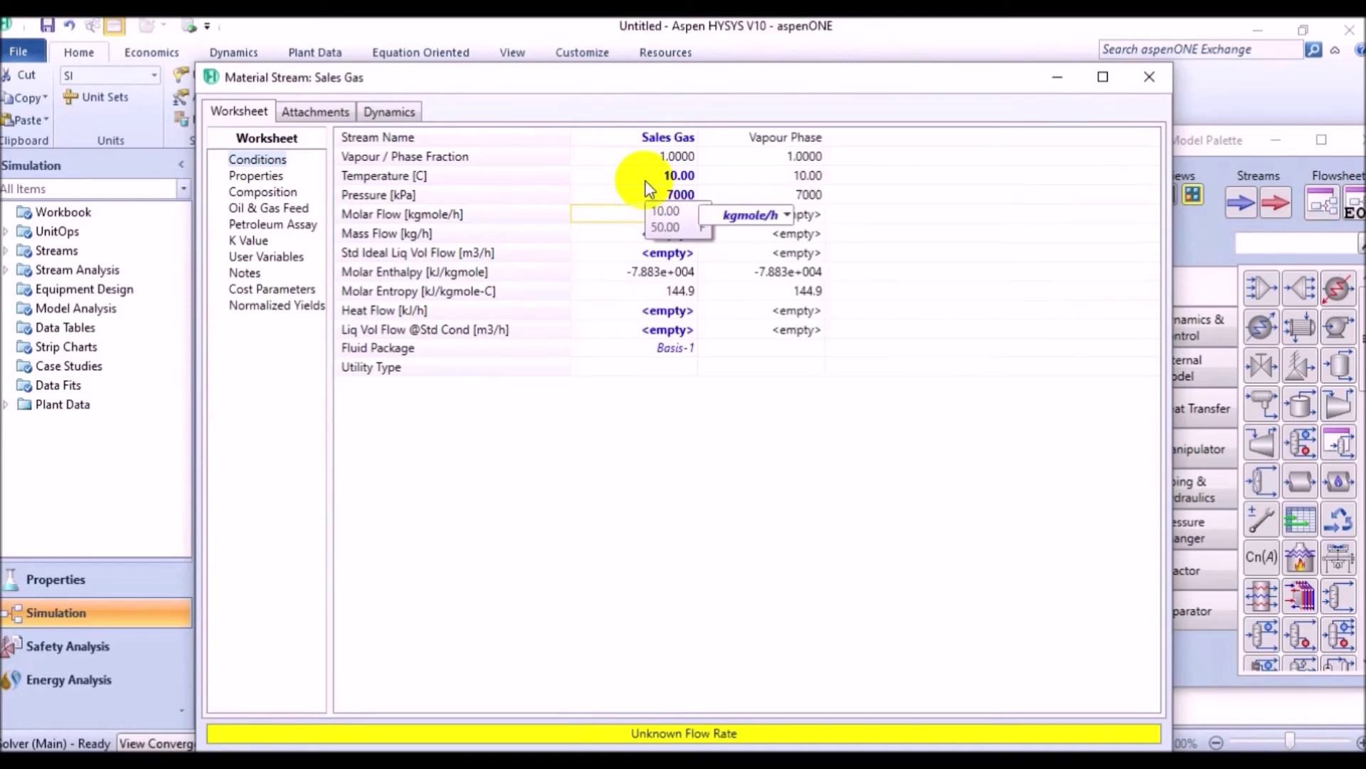
{"action": "type", "text": "000"}
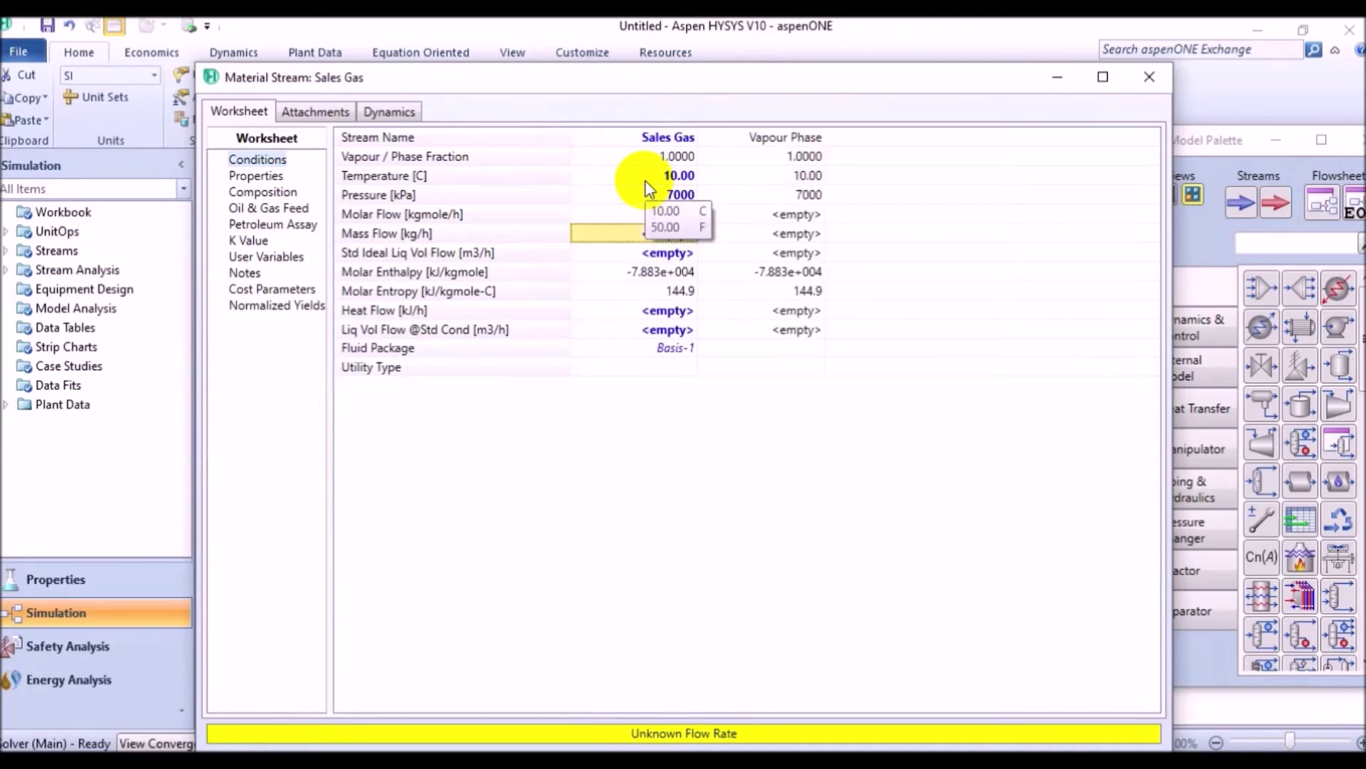
{"action": "key", "text": "Return"}
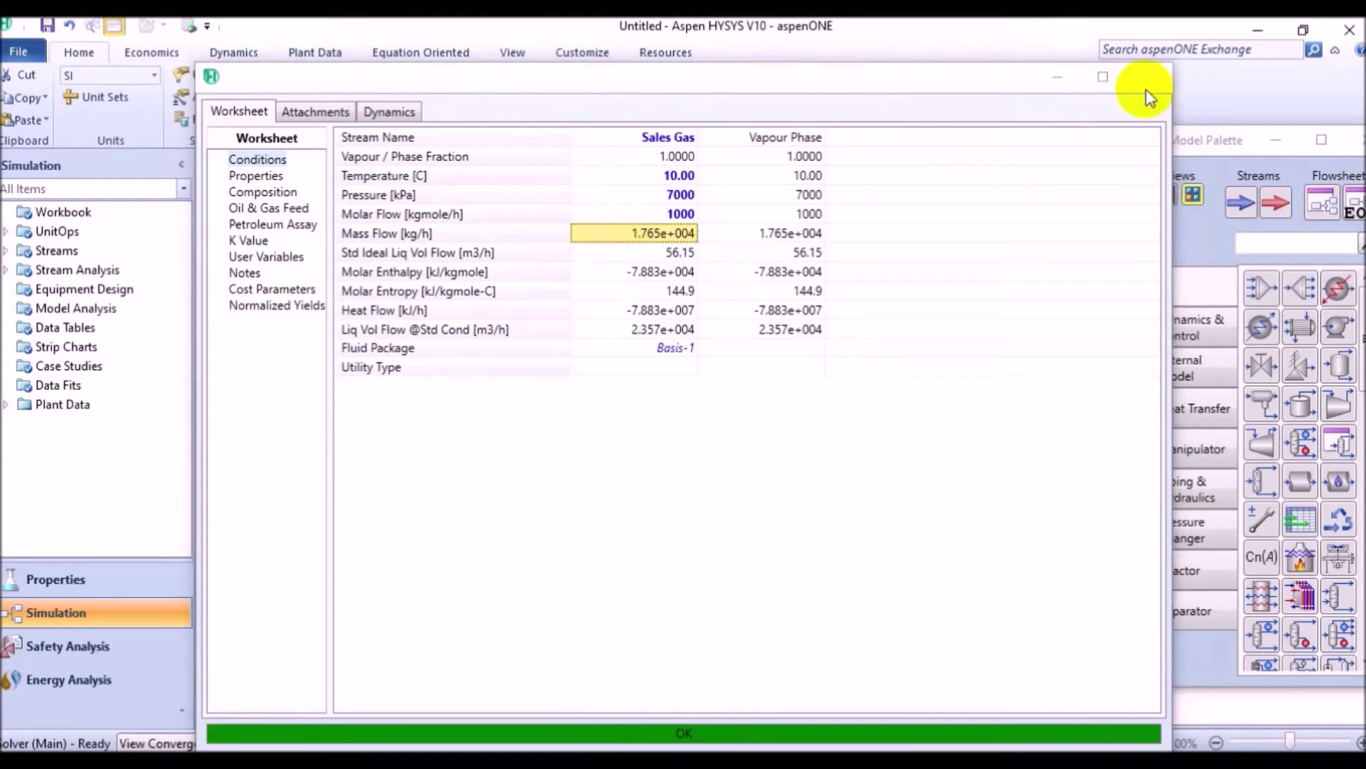
{"action": "left_click", "coordinate": [1147, 88]}
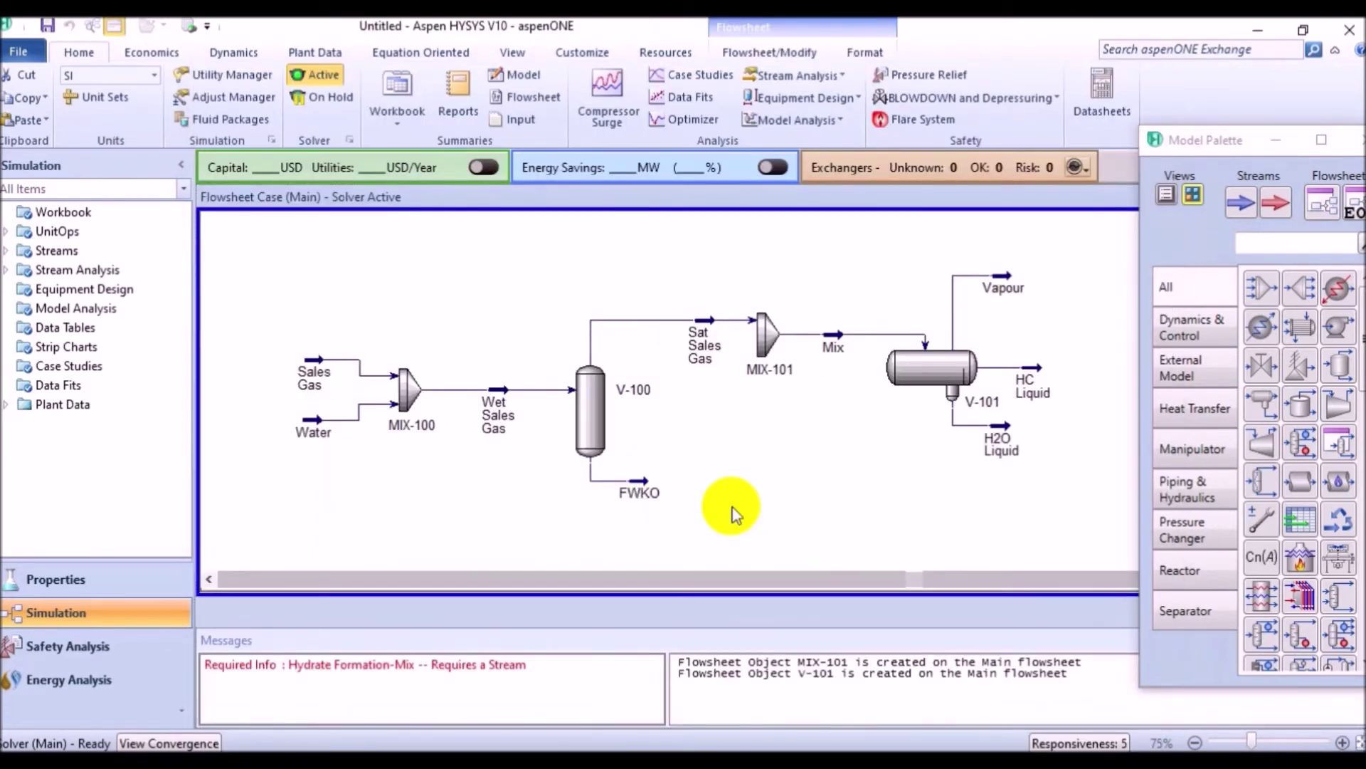
{"action": "left_click", "coordinate": [1239, 205]}
Step: Place a new material stream left of MIX-101 and name it Inhibitor
{"action": "left_click", "coordinate": [694, 388]}
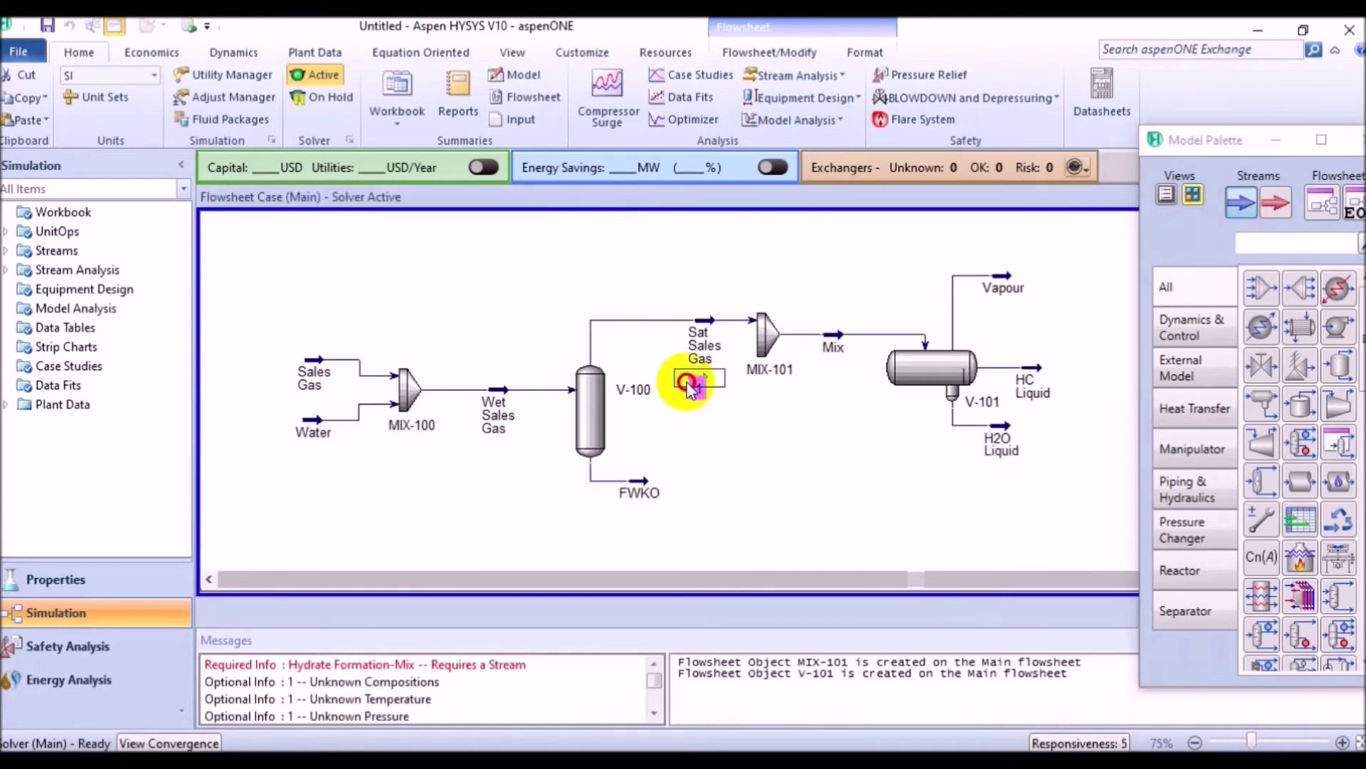
{"action": "double_click", "coordinate": [694, 388]}
{"action": "left_click_drag", "start_coordinate": [512, 183], "coordinate": [549, 83]}
{"action": "left_click", "coordinate": [512, 139]}
{"action": "type", "text": "Inhibitor"}
{"action": "key", "text": "Return"}
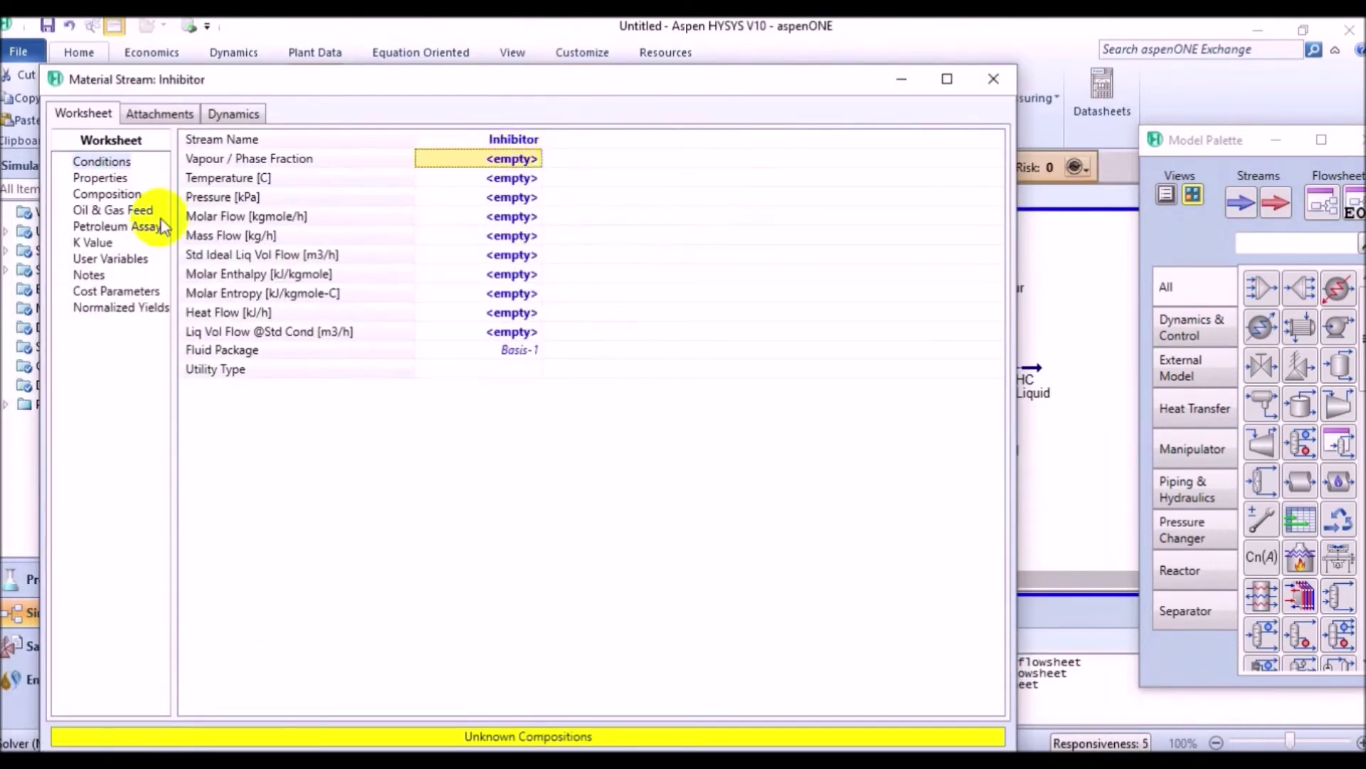
Step: Give Inhibitor a mass-fraction composition of 0.95 Methanol and 0.05 H2O
{"action": "left_click", "coordinate": [110, 194]}
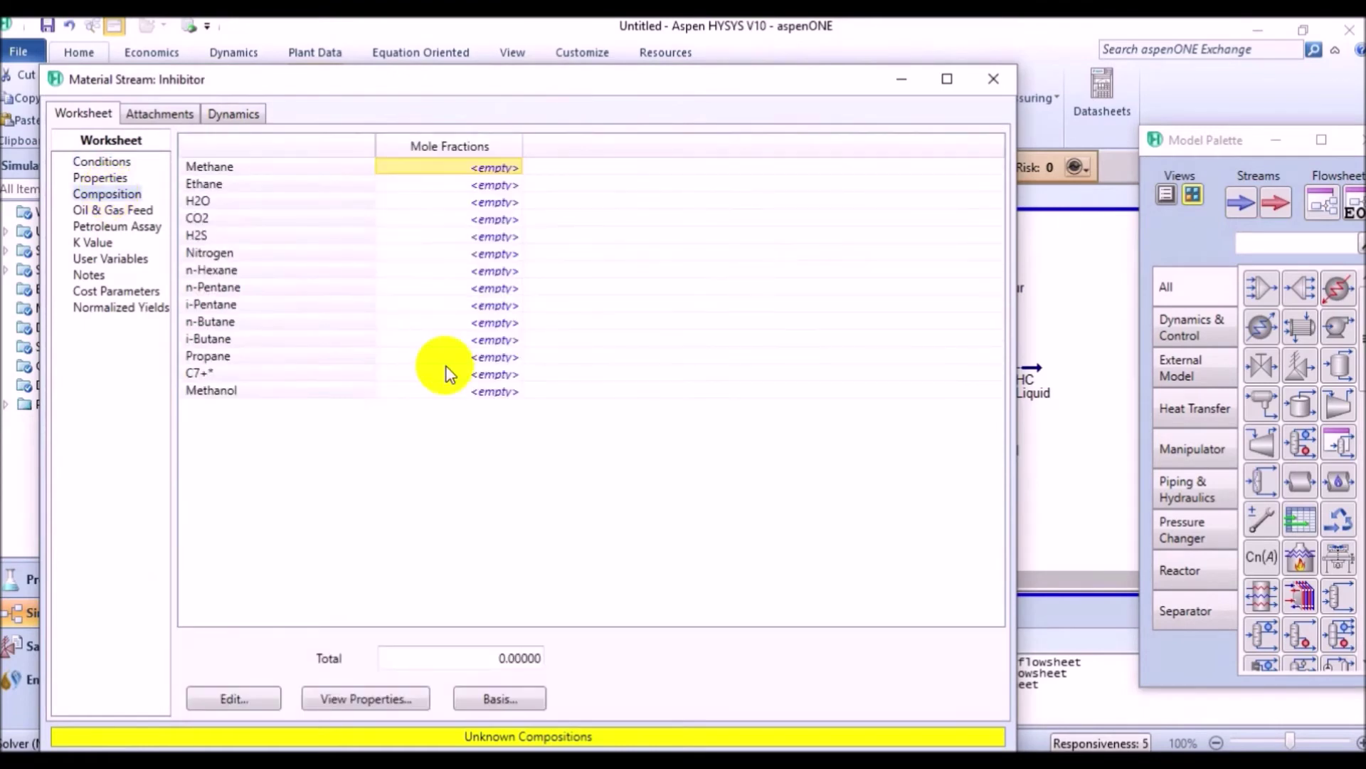
{"action": "left_click", "coordinate": [502, 703]}
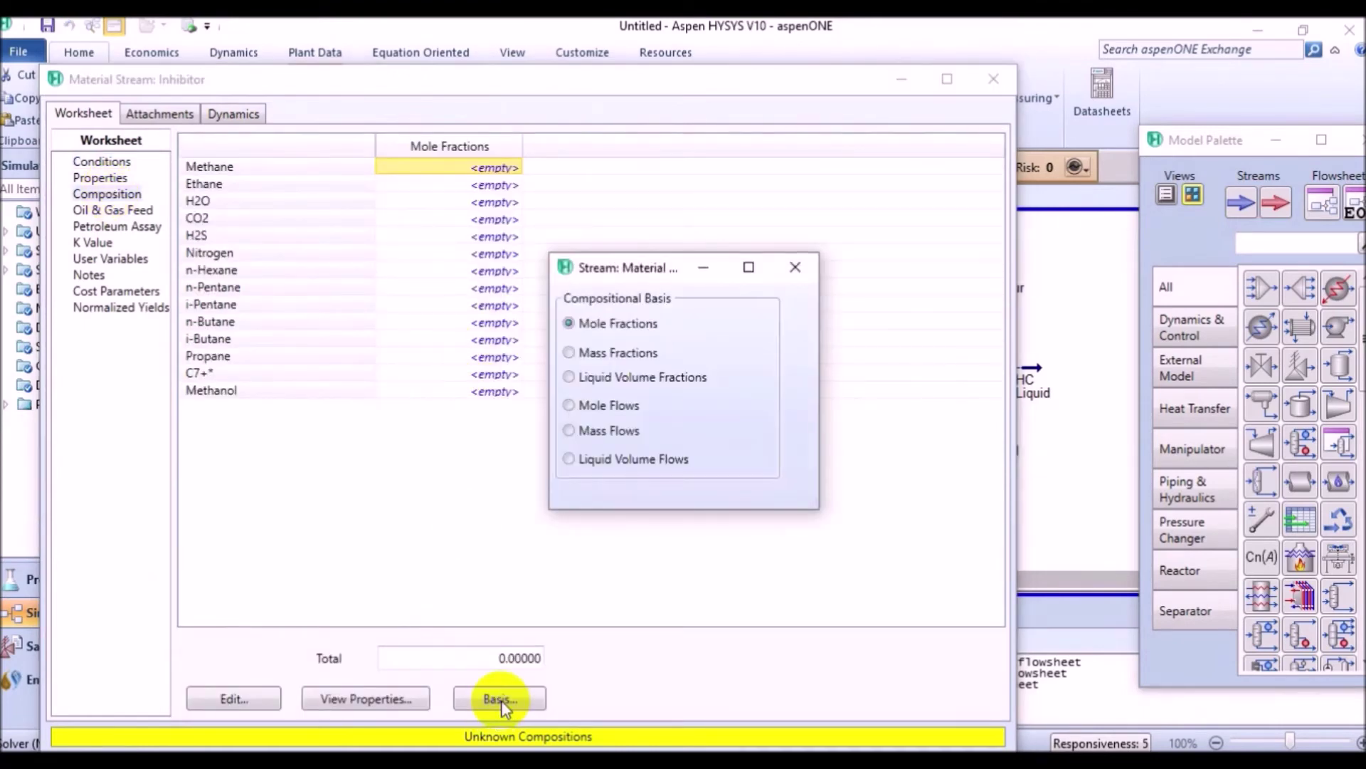
{"action": "left_click", "coordinate": [569, 353]}
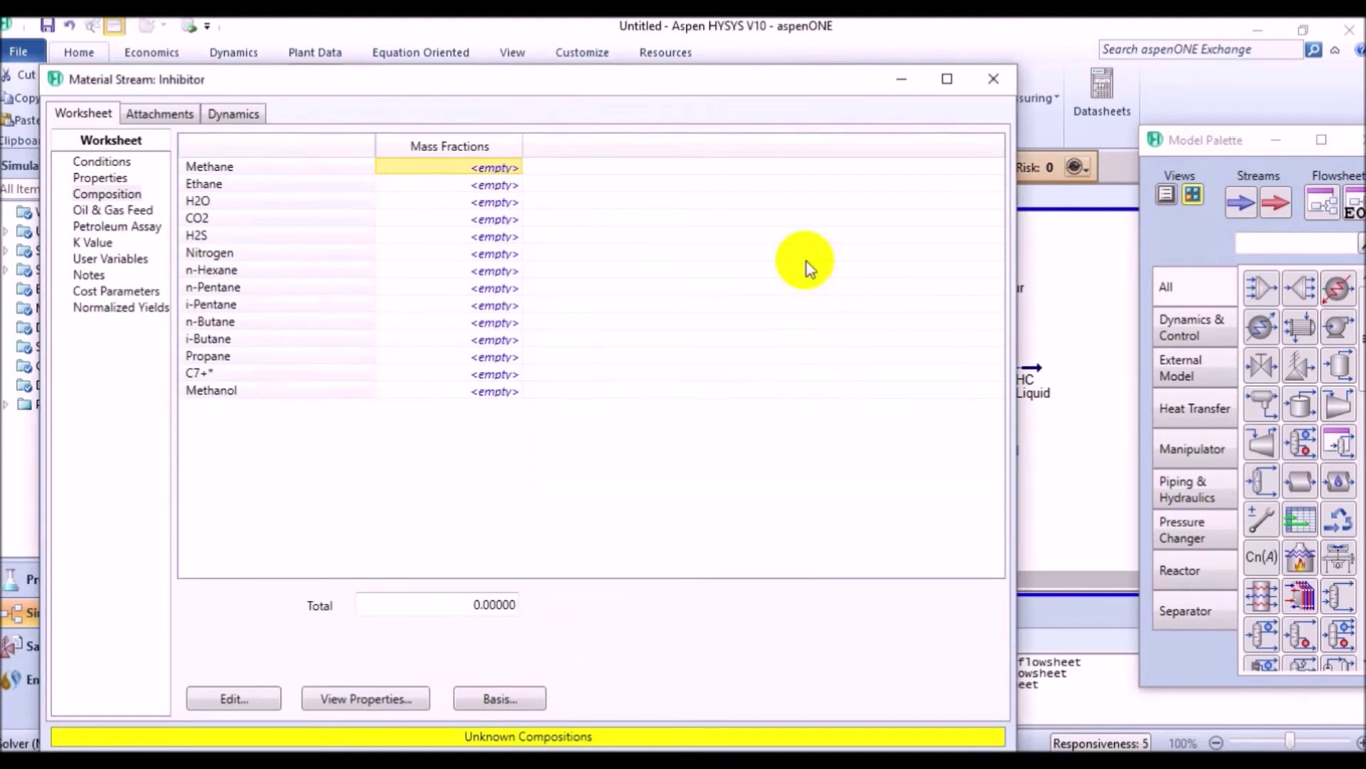
{"action": "left_click", "coordinate": [490, 391]}
{"action": "type", "text": "0.95"}
{"action": "key", "text": "Return"}
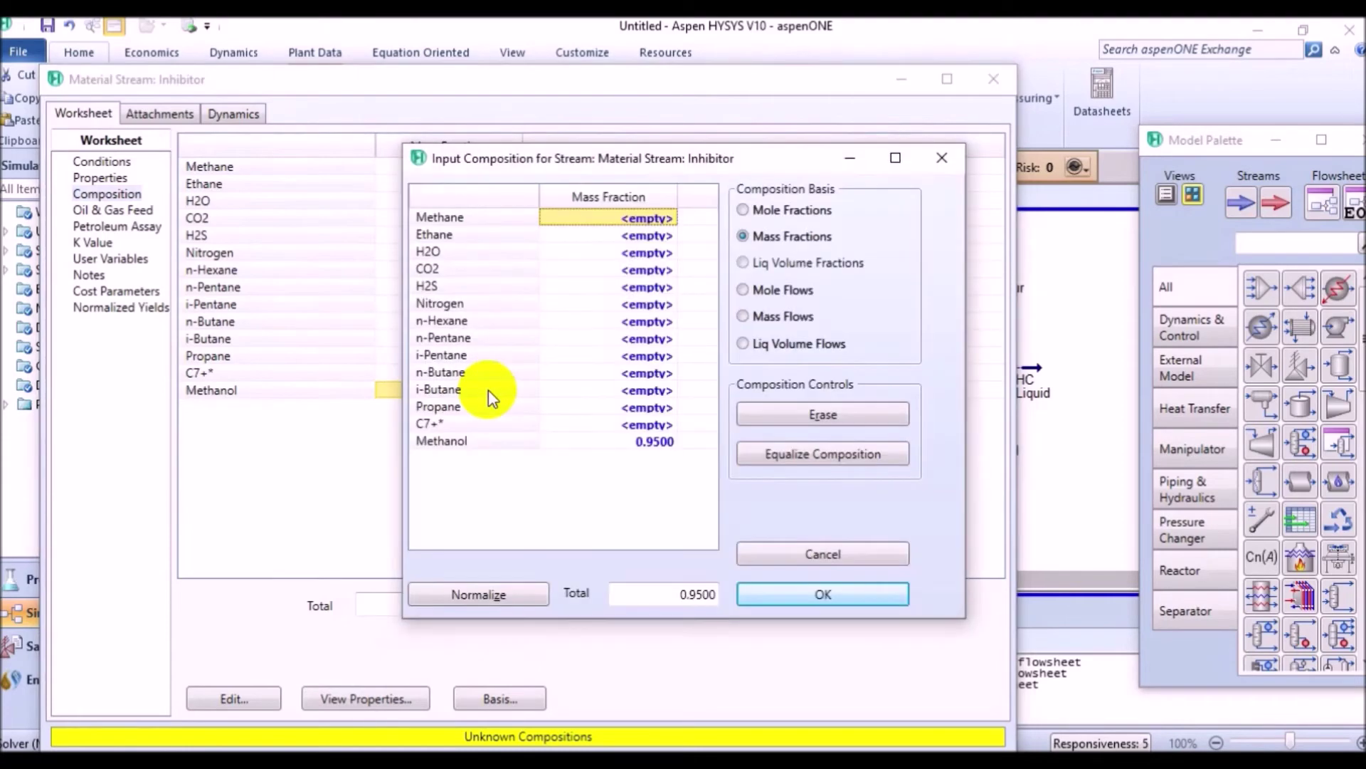
{"action": "left_click", "coordinate": [643, 255]}
{"action": "type", "text": "0.05"}
{"action": "key", "text": "Return"}
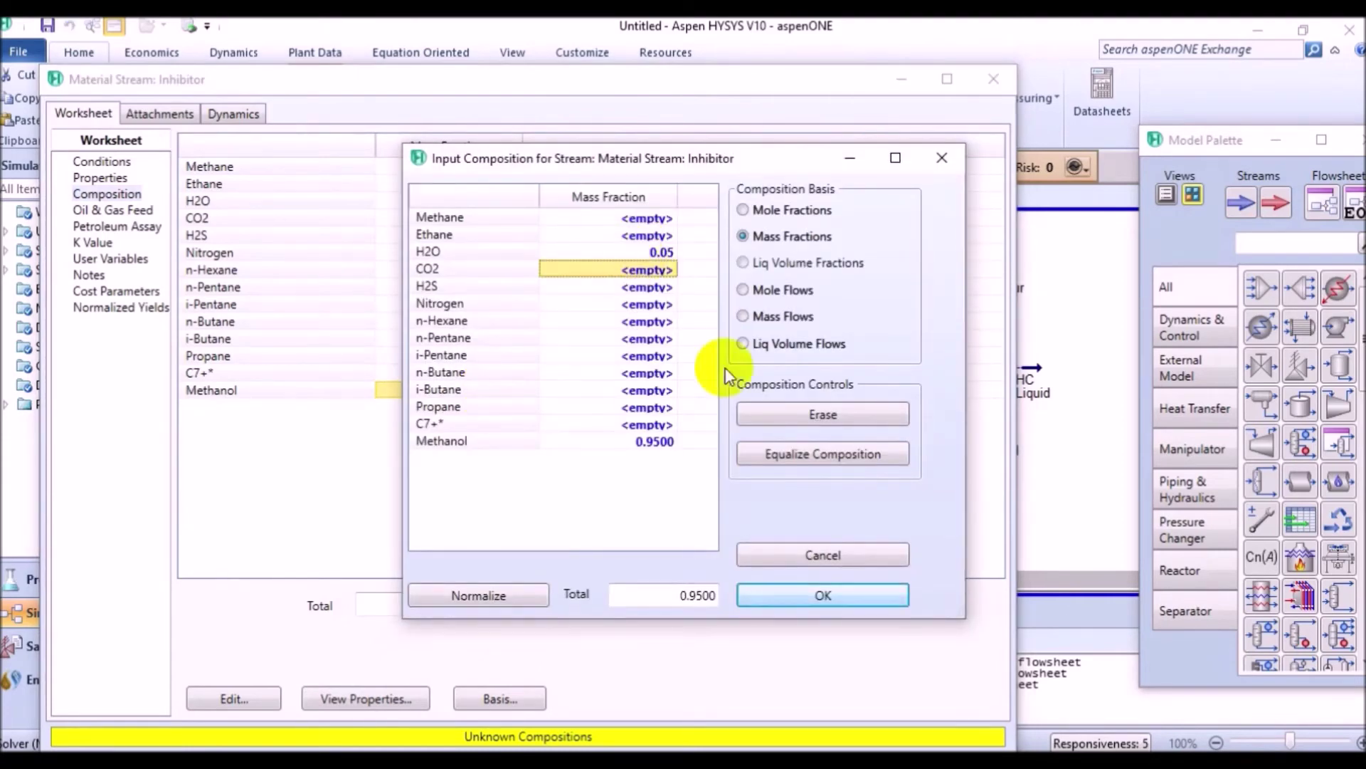
{"action": "left_click", "coordinate": [809, 600]}
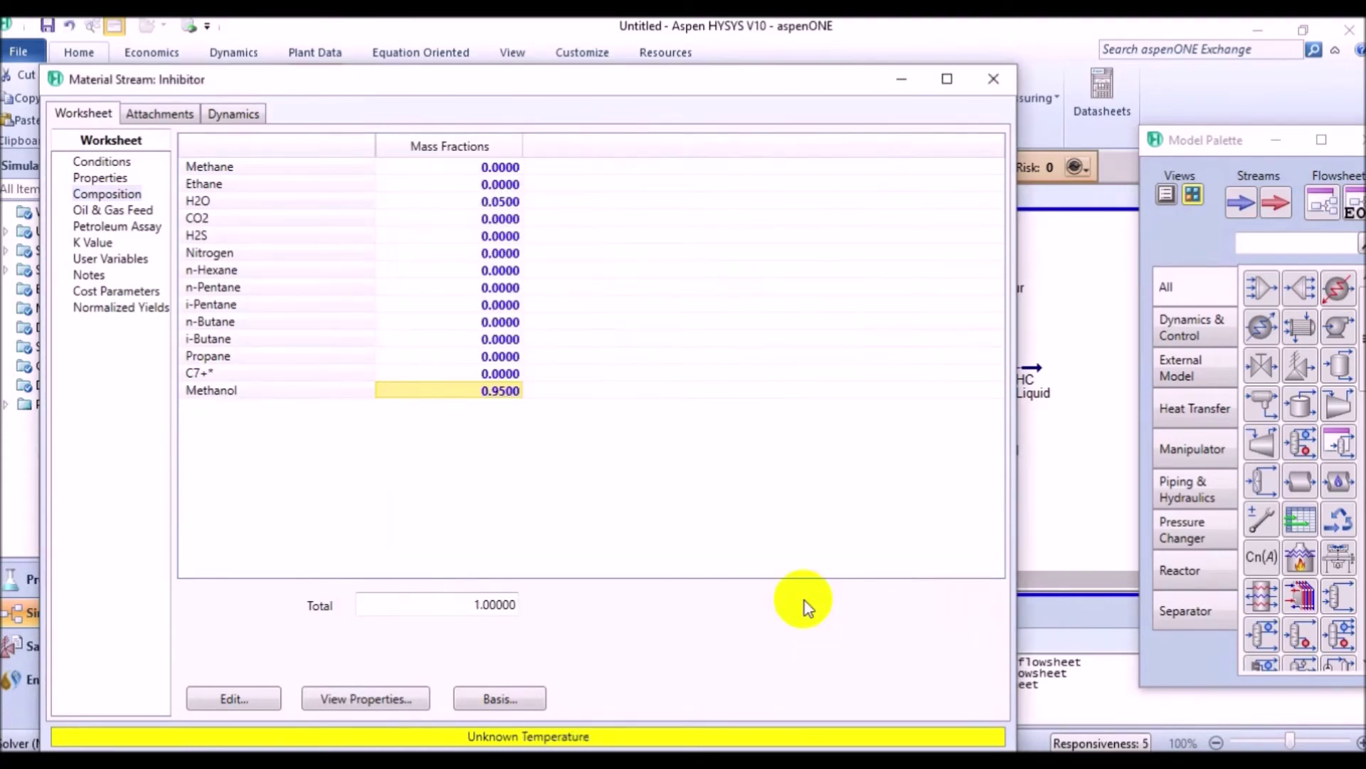
{"action": "left_click", "coordinate": [996, 80]}
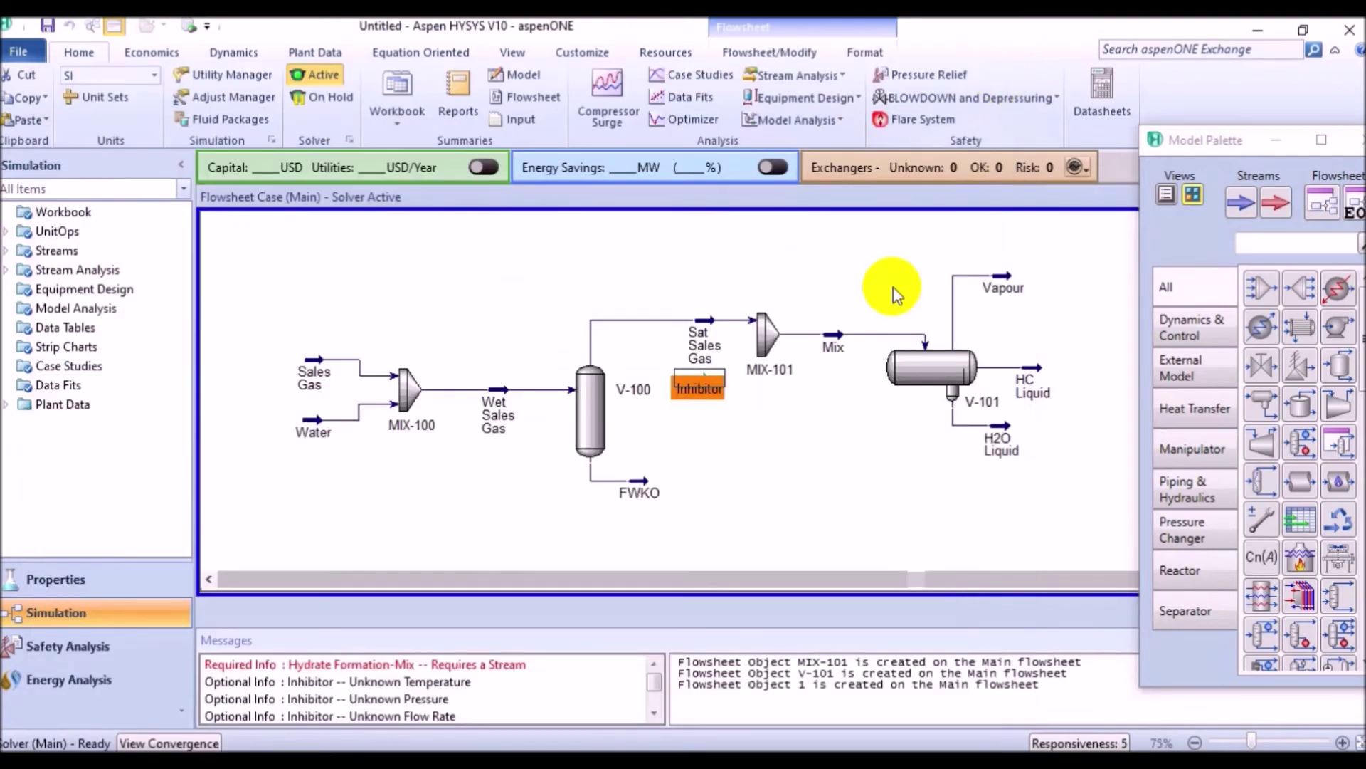
Step: Create a Hydrate Formation stream analysis on the Mix stream
{"action": "left_click", "coordinate": [787, 455]}
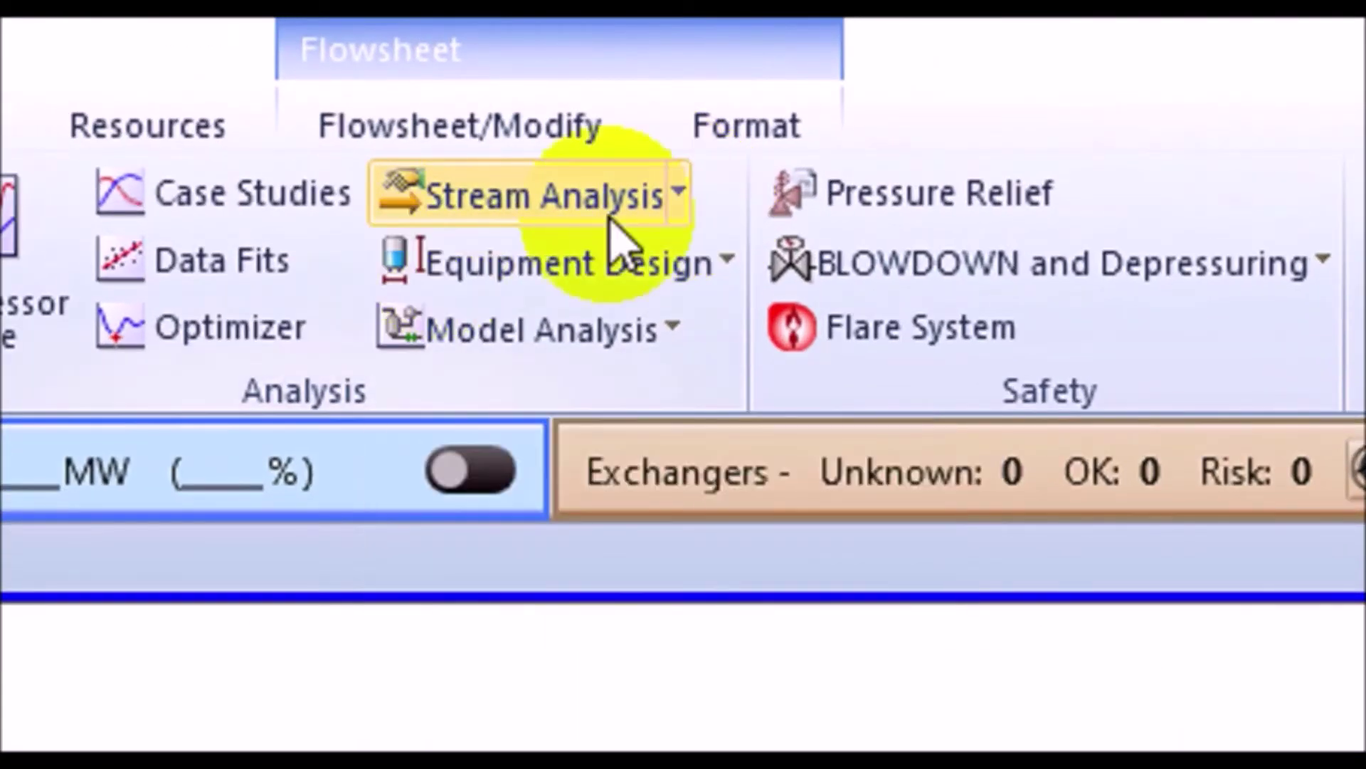
{"action": "left_click", "coordinate": [679, 200]}
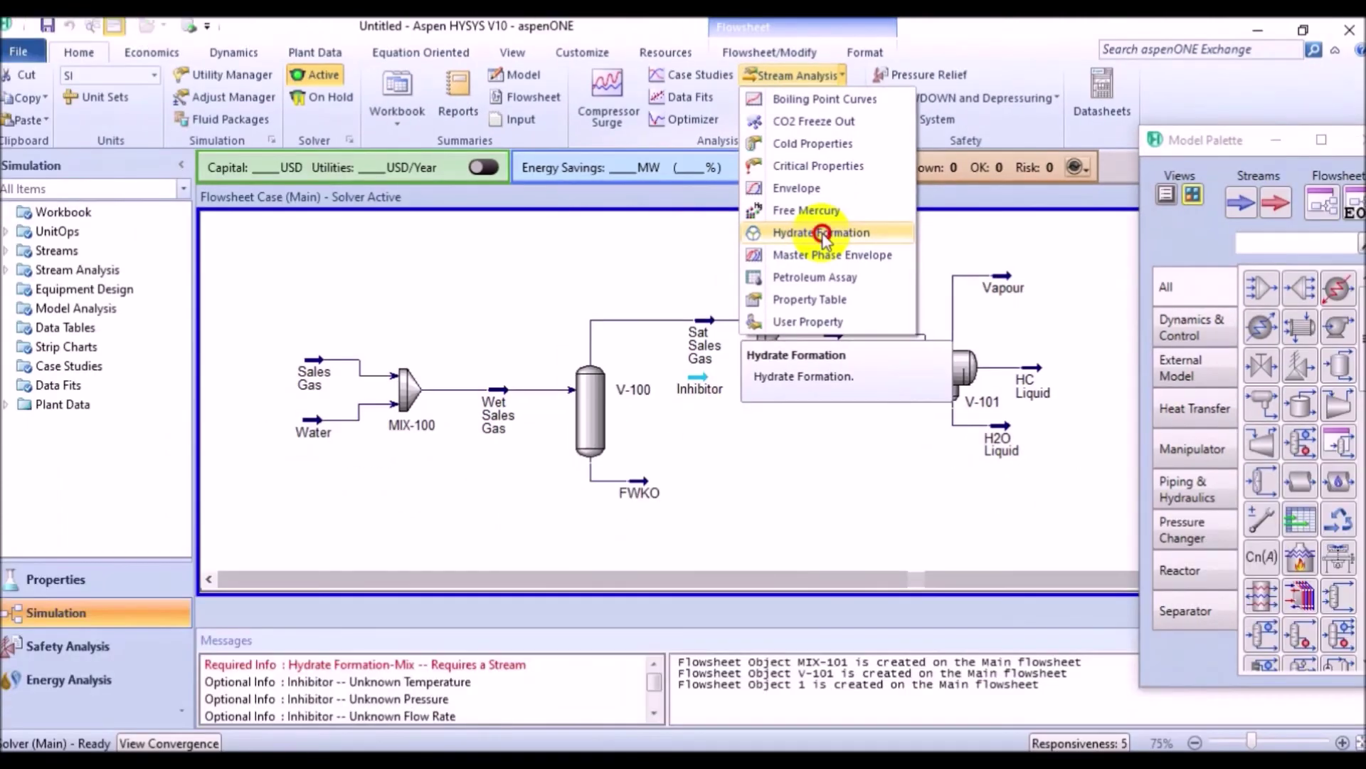
{"action": "left_click", "coordinate": [616, 590]}
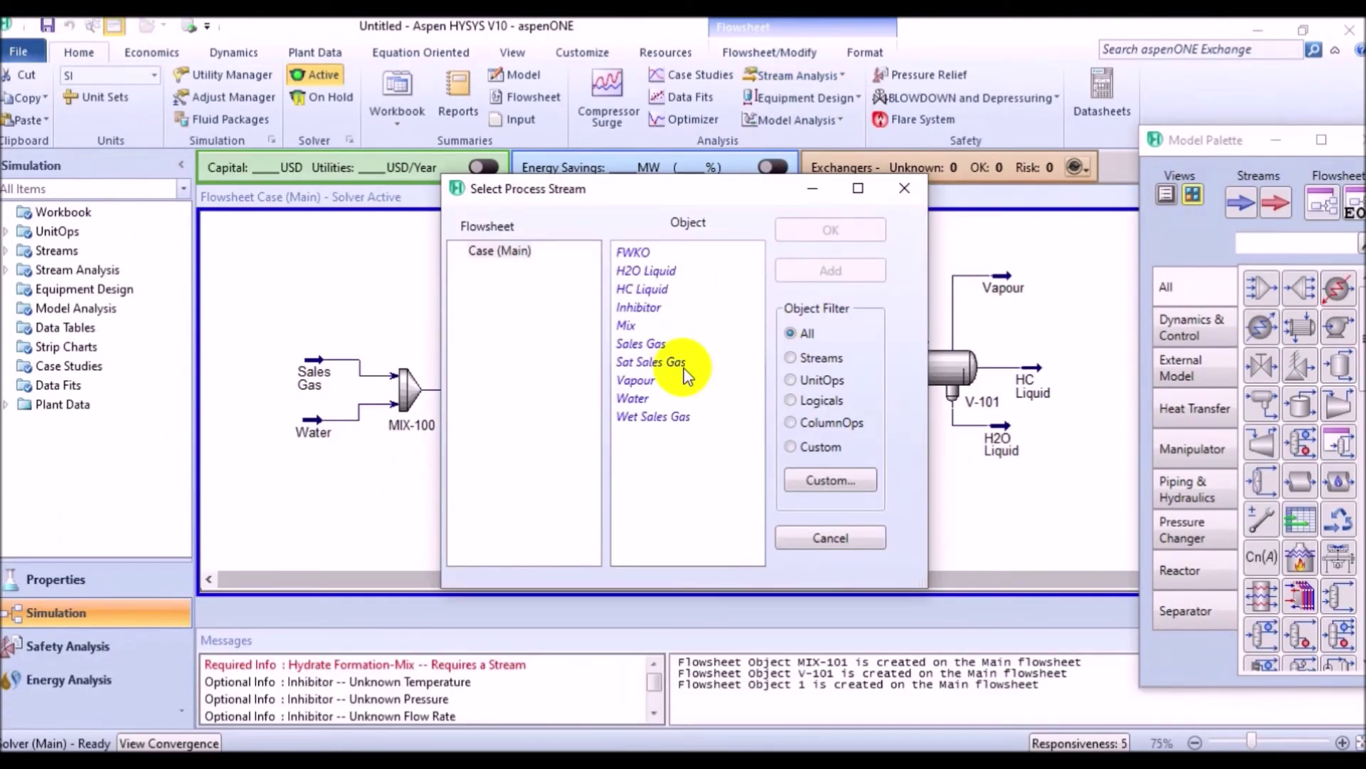
{"action": "left_click", "coordinate": [627, 326]}
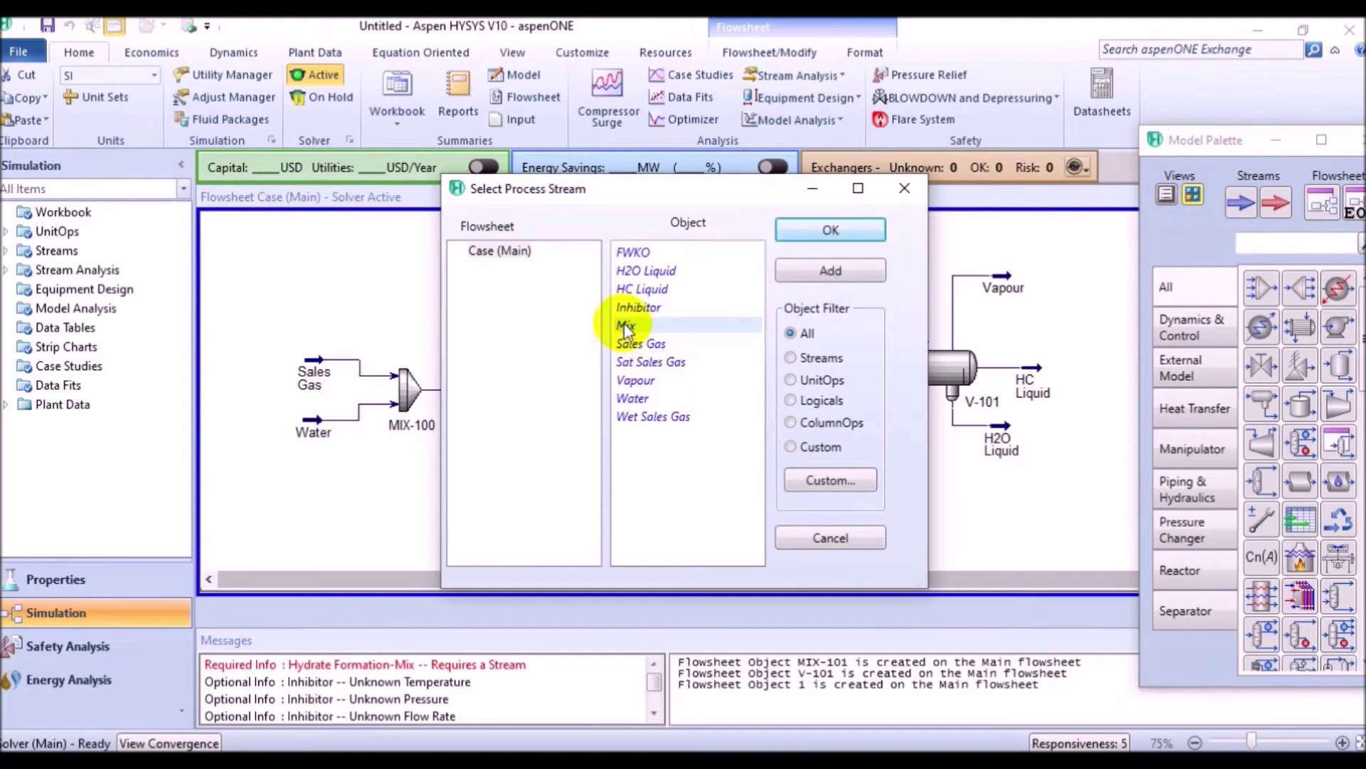
{"action": "left_click", "coordinate": [828, 230]}
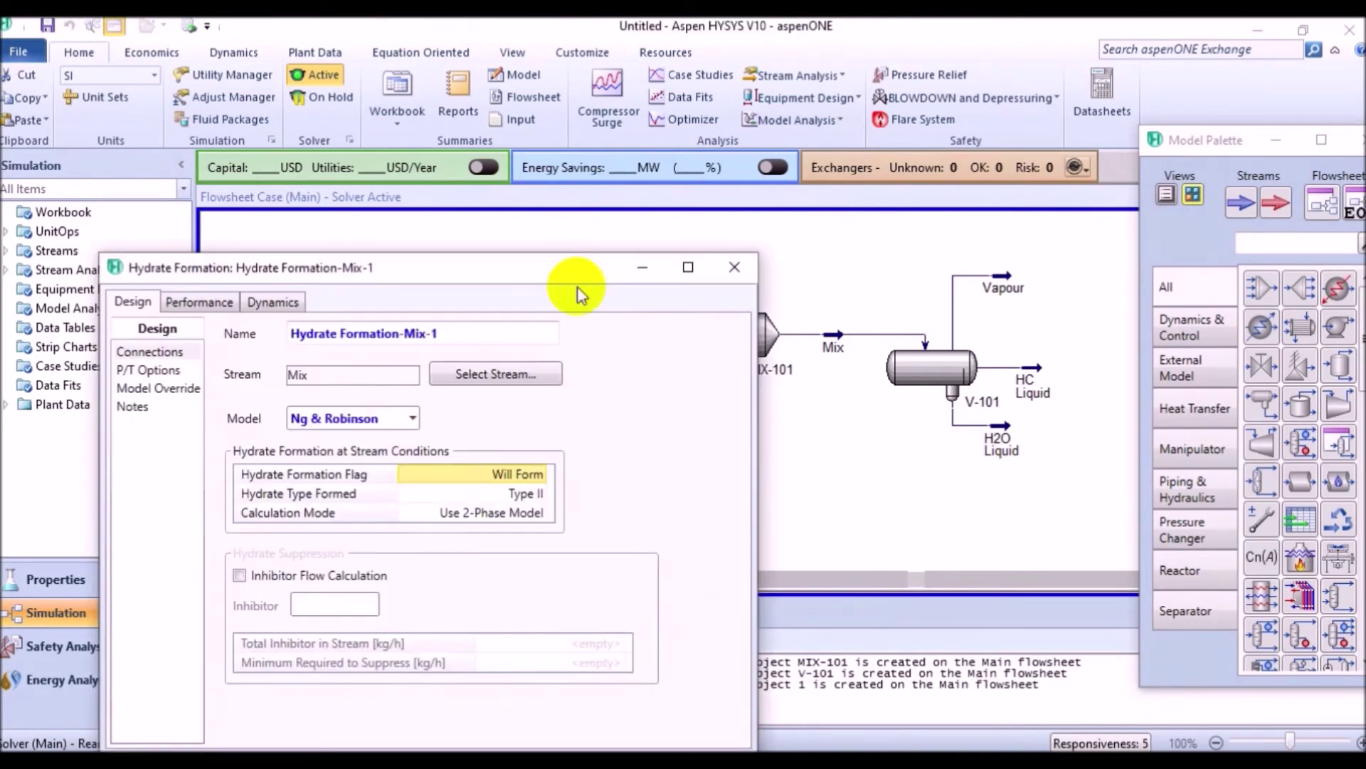
{"action": "left_click_drag", "start_coordinate": [578, 289], "coordinate": [558, 174]}
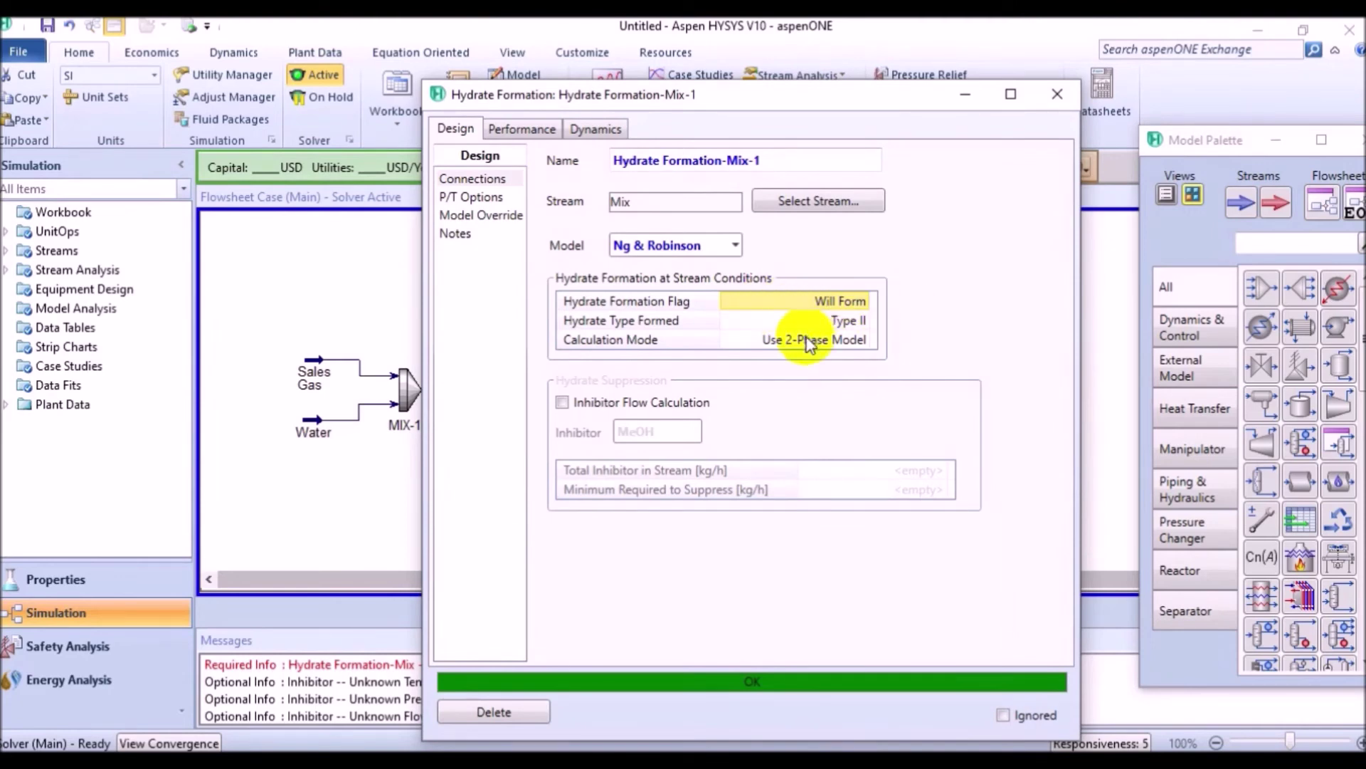
Step: Check the hydrate results: 10.3499 °C formation temperature, 6704.4550 kPa formation pressure, then close
{"action": "left_click", "coordinate": [834, 322]}
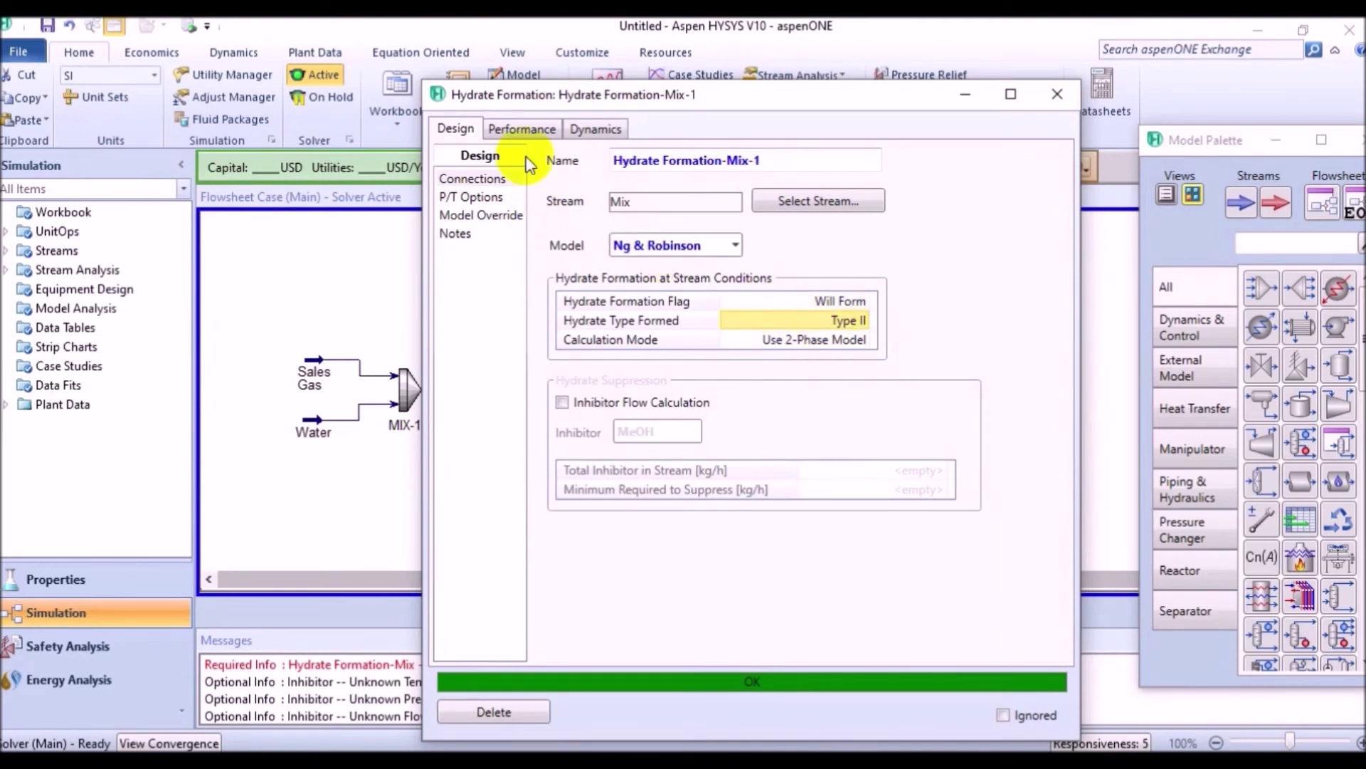
{"action": "left_click", "coordinate": [525, 131]}
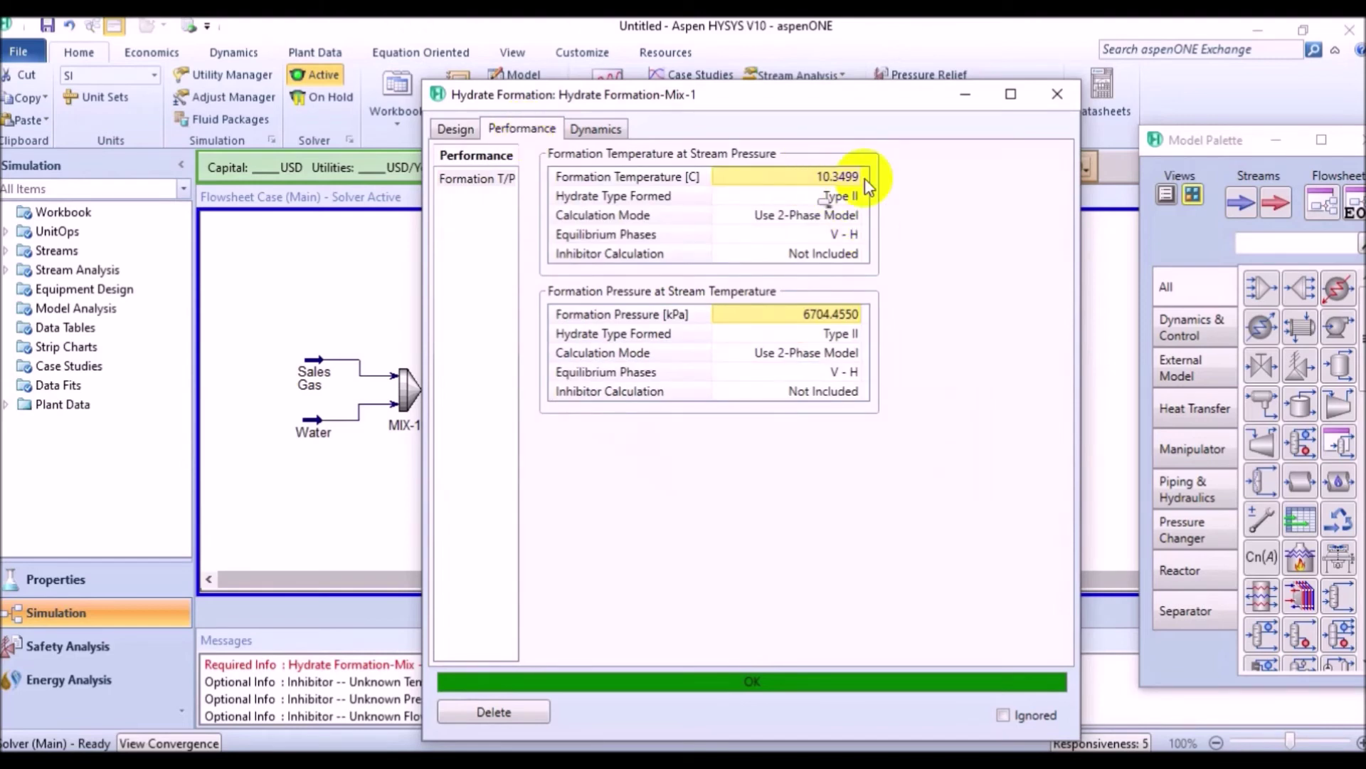
{"action": "mouse_move", "coordinate": [833, 182]}
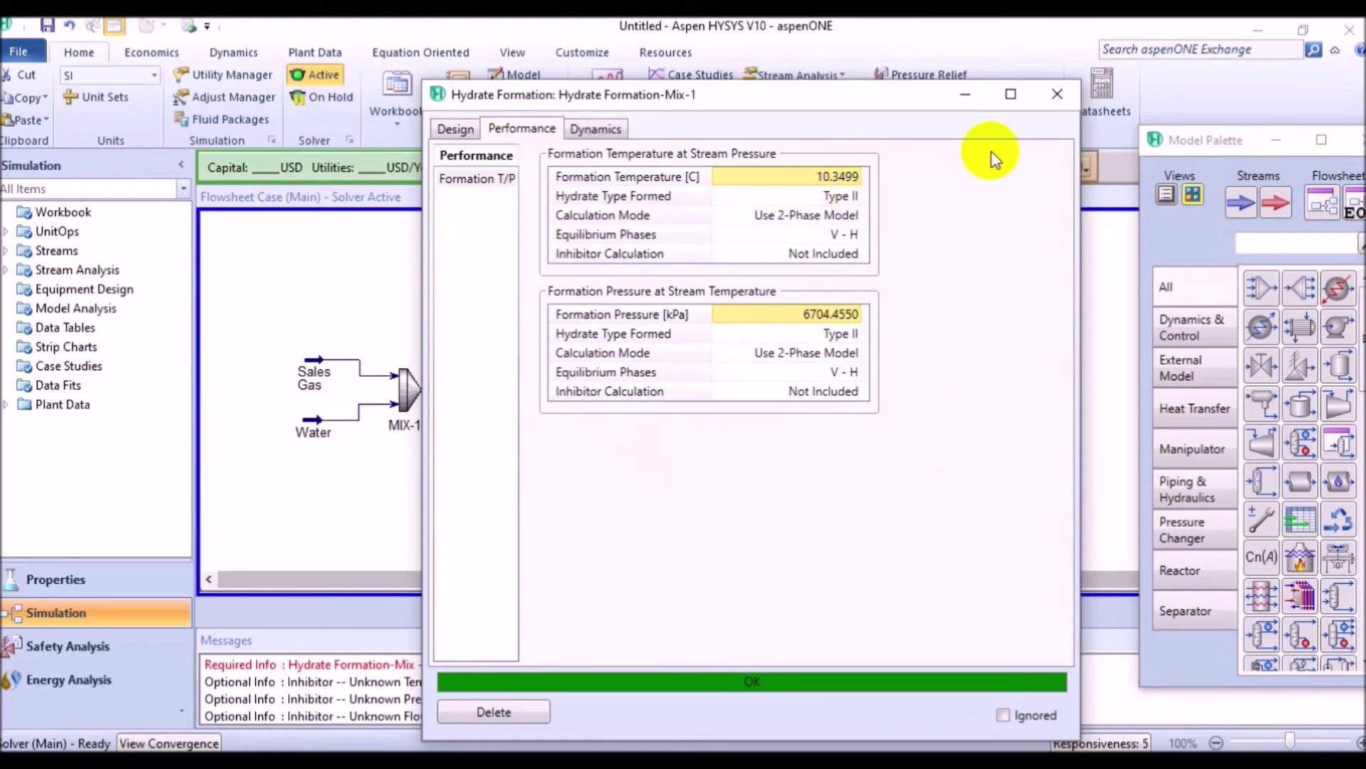
{"action": "left_click", "coordinate": [1056, 94]}
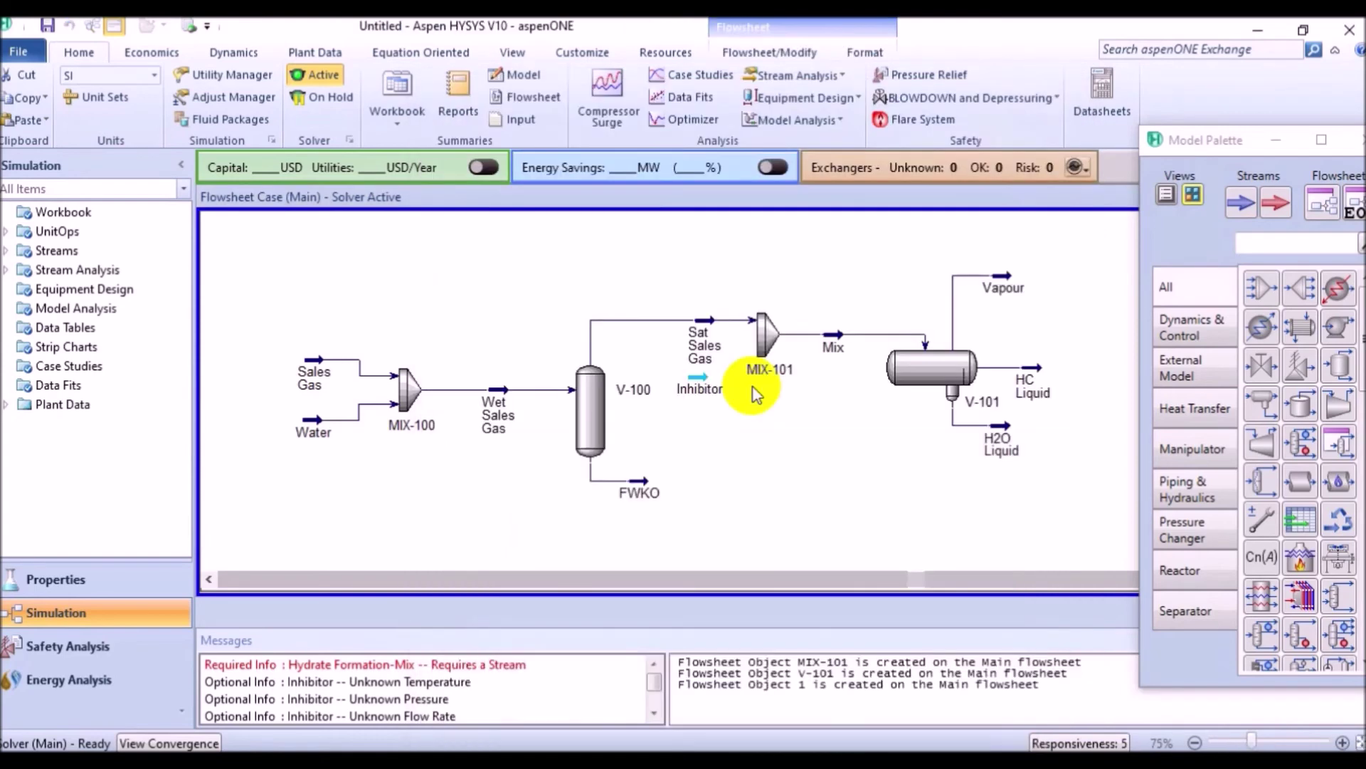
Step: Set the Inhibitor stream's molar flow to 0.5 kgmole/h
{"action": "mouse_move", "coordinate": [690, 392]}
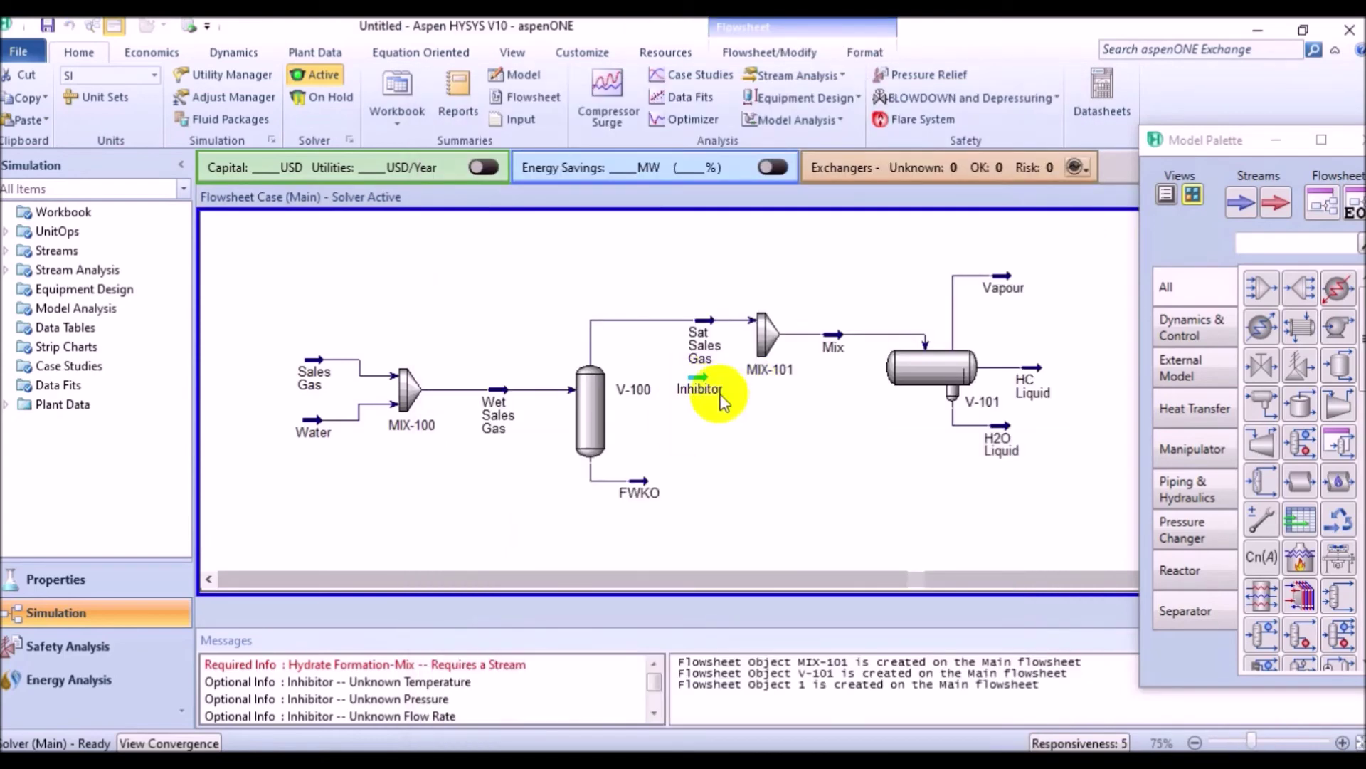
{"action": "mouse_move", "coordinate": [776, 369]}
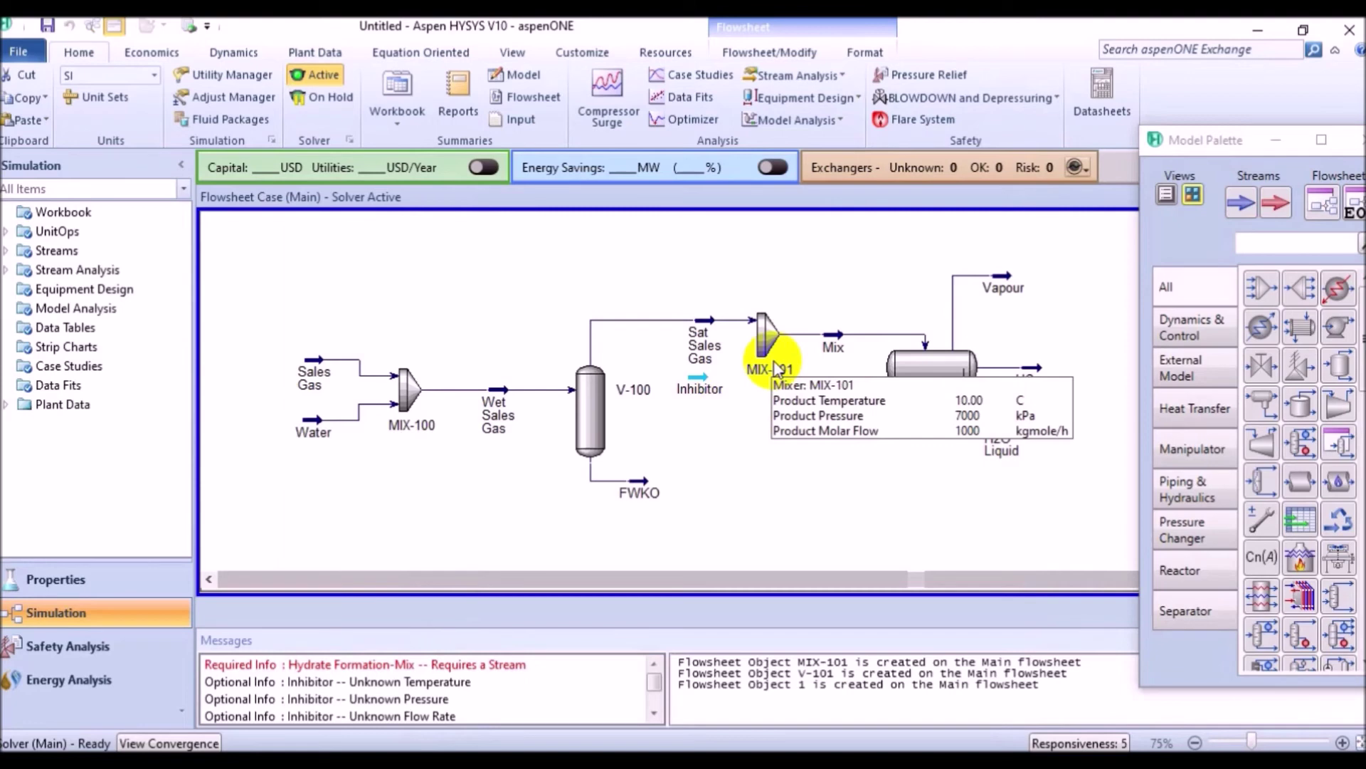
{"action": "left_click", "coordinate": [698, 377]}
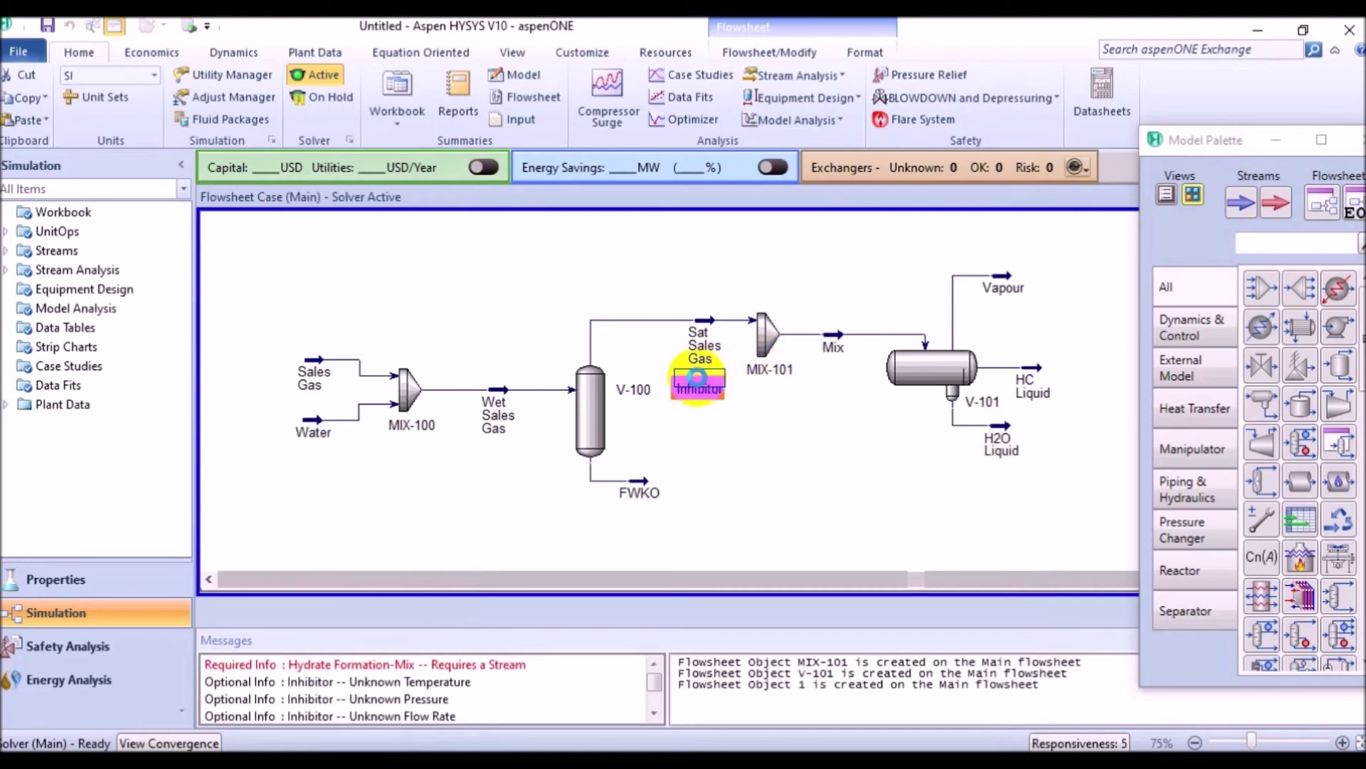
{"action": "double_click", "coordinate": [698, 377]}
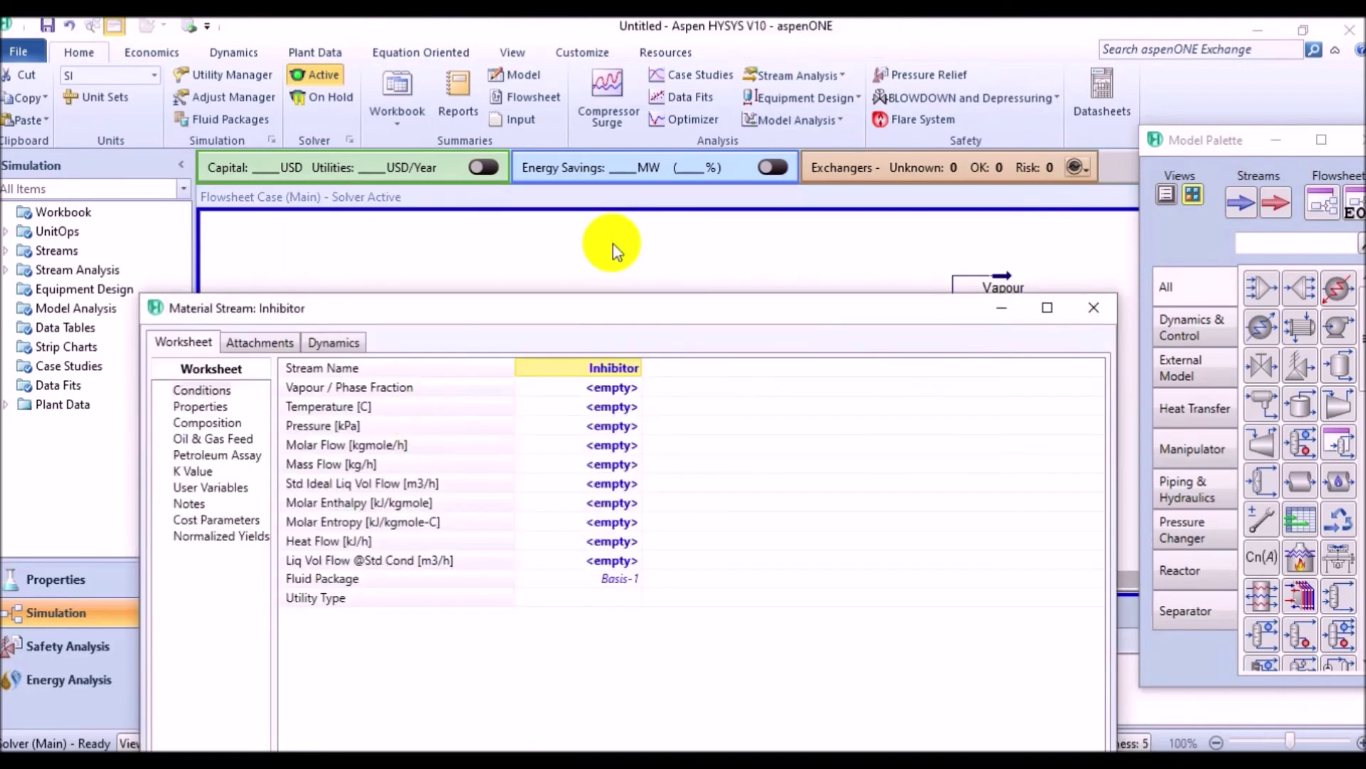
{"action": "left_click_drag", "start_coordinate": [590, 312], "coordinate": [570, 178]}
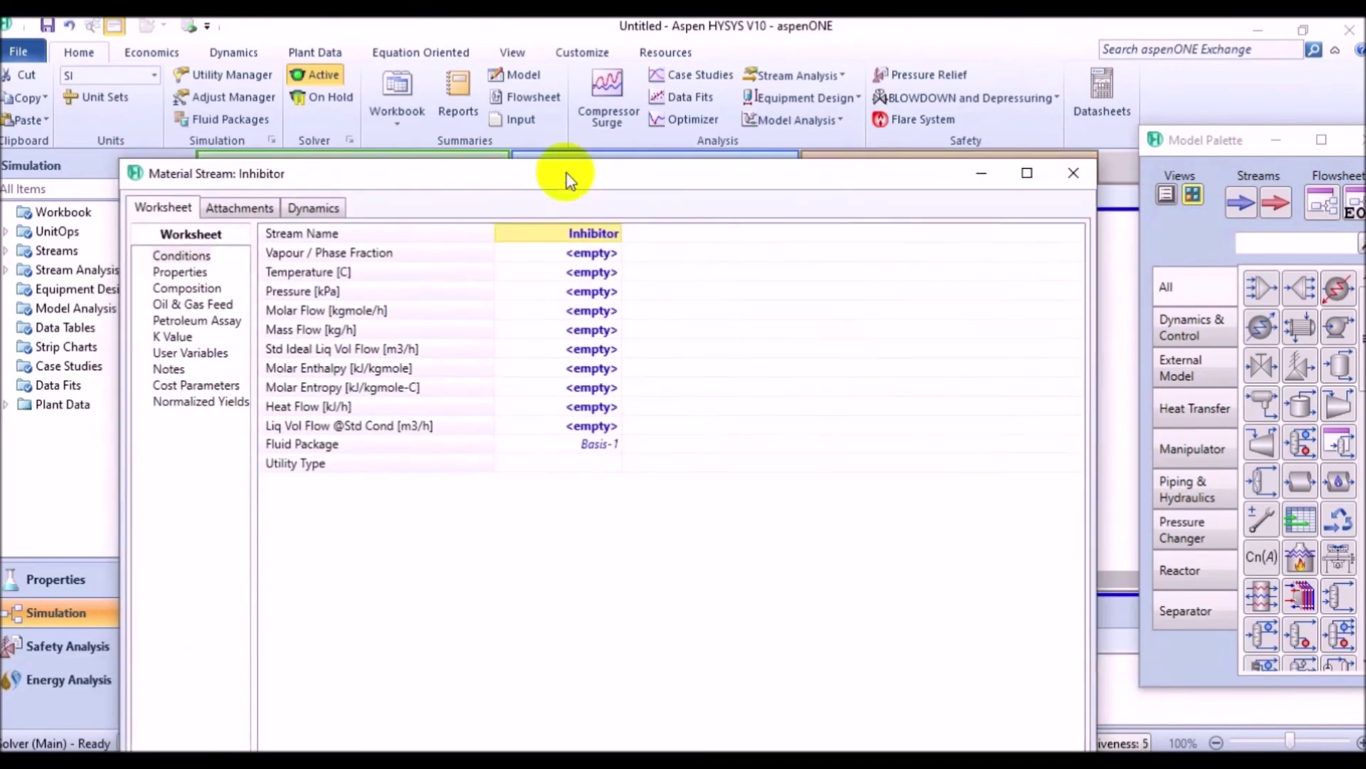
{"action": "left_click", "coordinate": [588, 333]}
{"action": "left_click", "coordinate": [583, 311]}
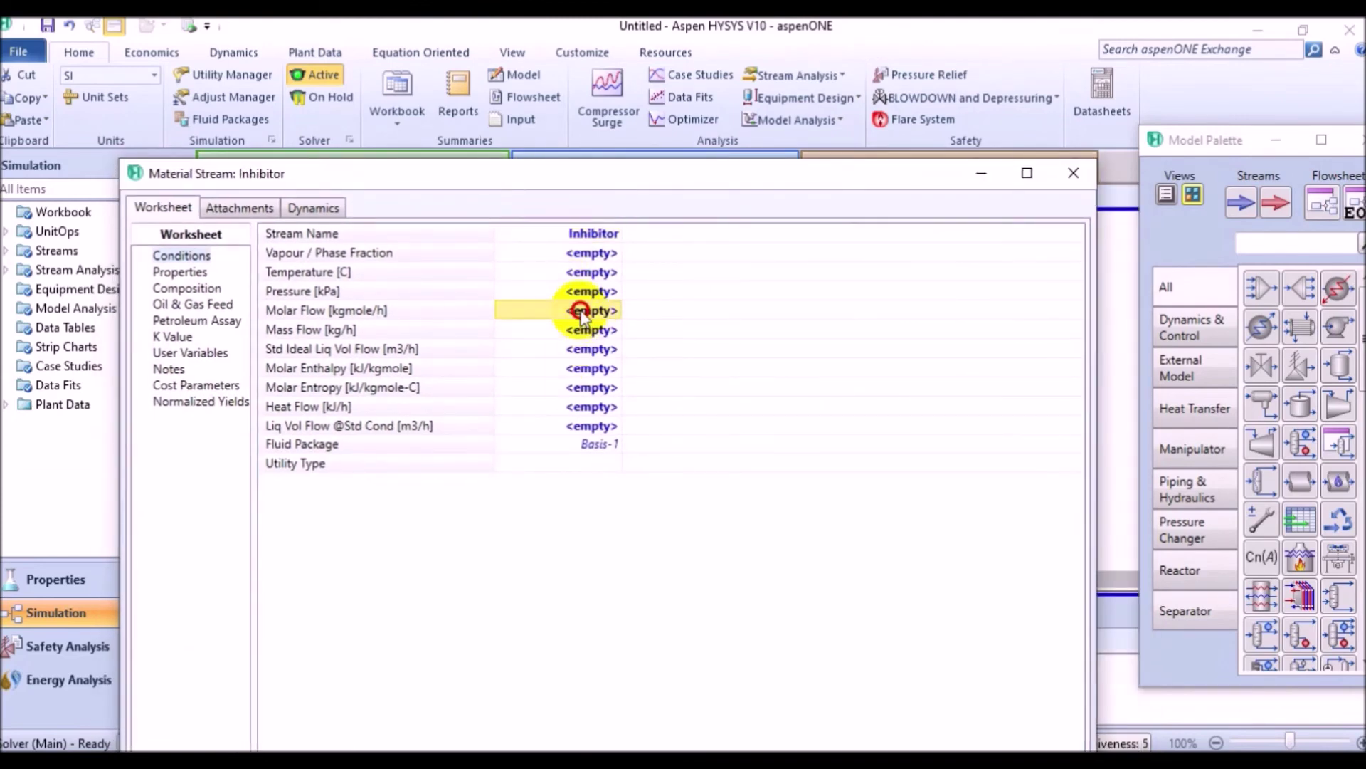
{"action": "type", "text": "0.5"}
{"action": "key", "text": "Return"}
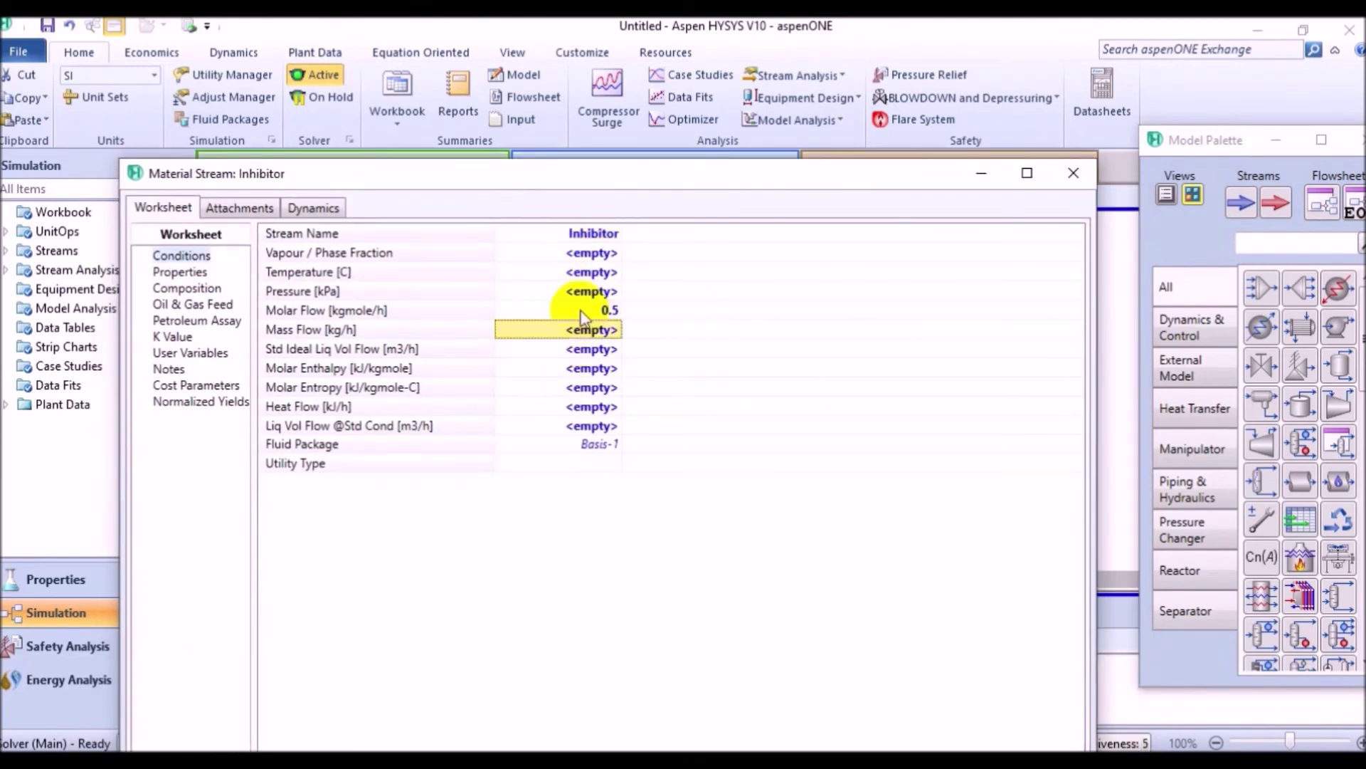
{"action": "left_click", "coordinate": [1073, 173]}
Step: Add Inhibitor as a second inlet of MIX-101 alongside Sat Sales Gas
{"action": "double_click", "coordinate": [760, 347]}
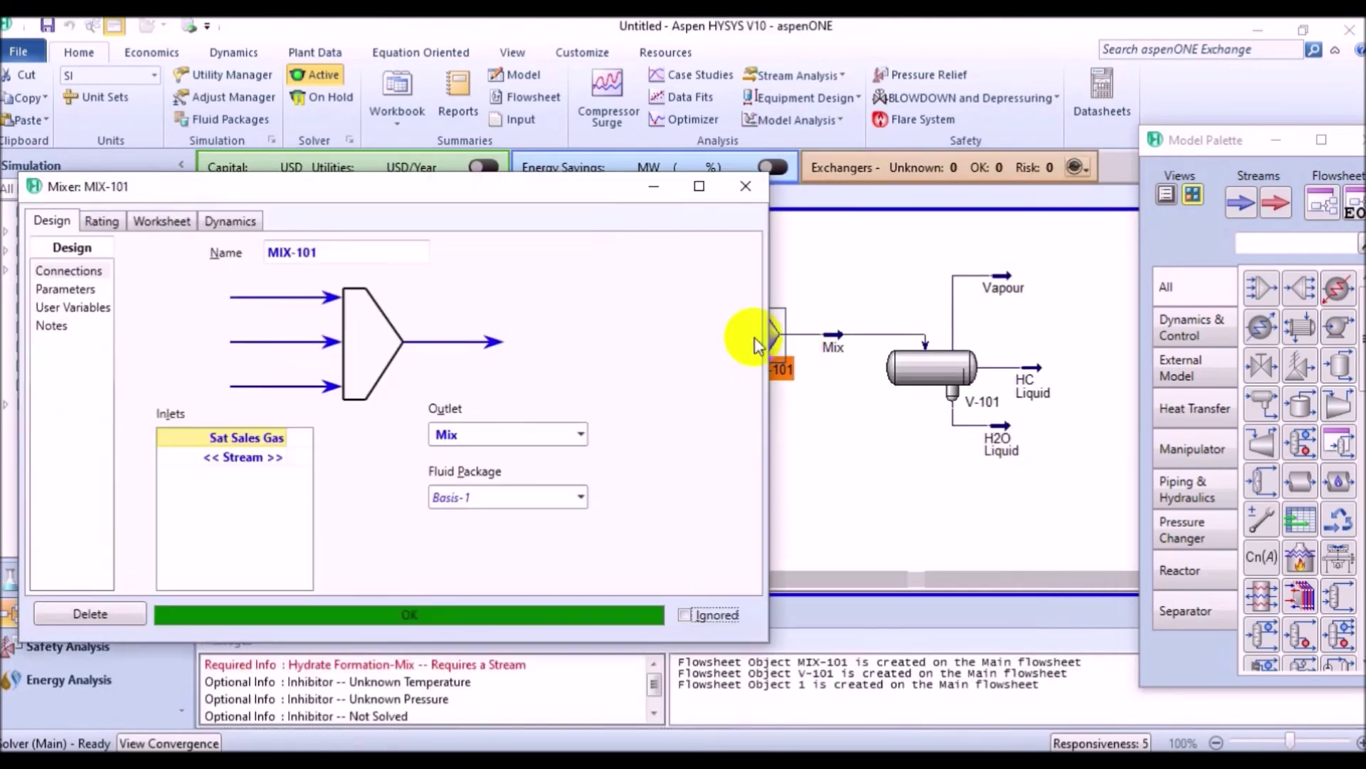
{"action": "left_click", "coordinate": [284, 459]}
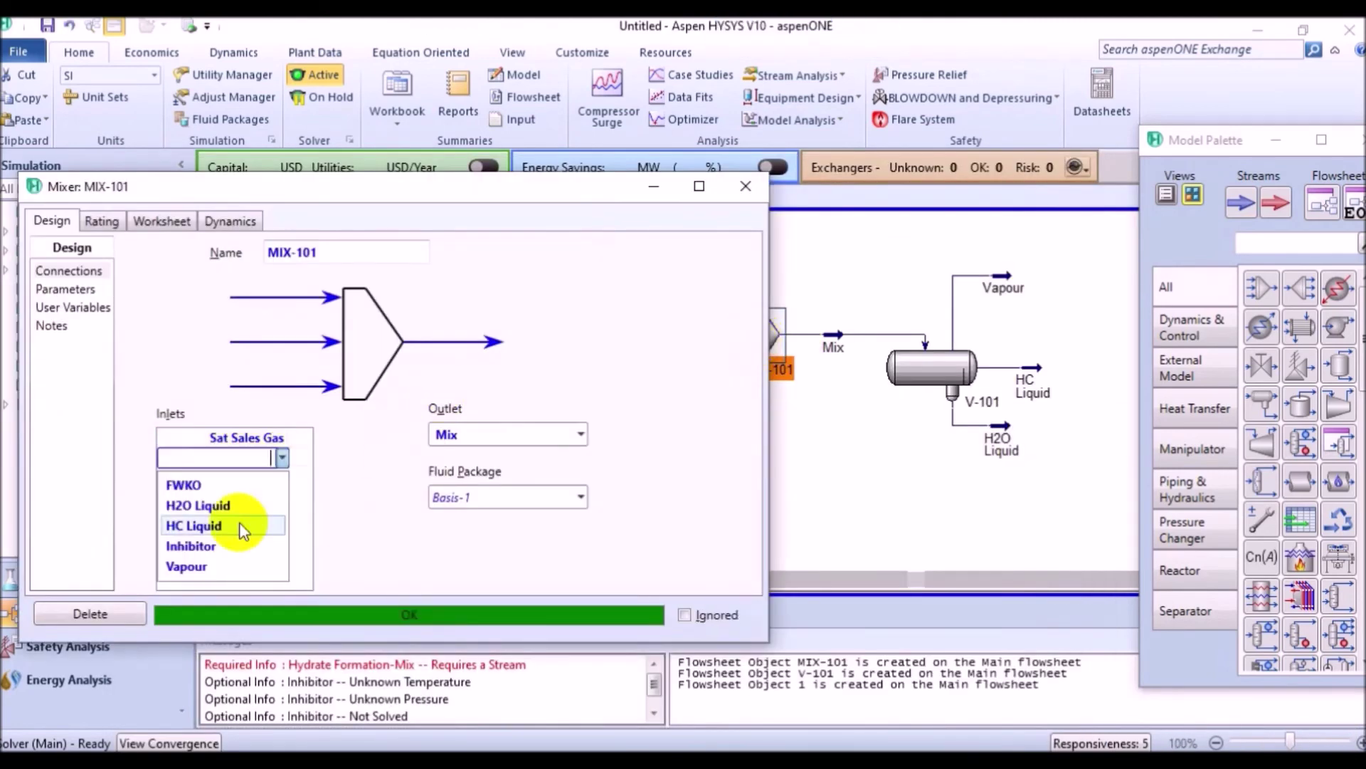
{"action": "left_click", "coordinate": [217, 547]}
{"action": "left_click", "coordinate": [746, 188]}
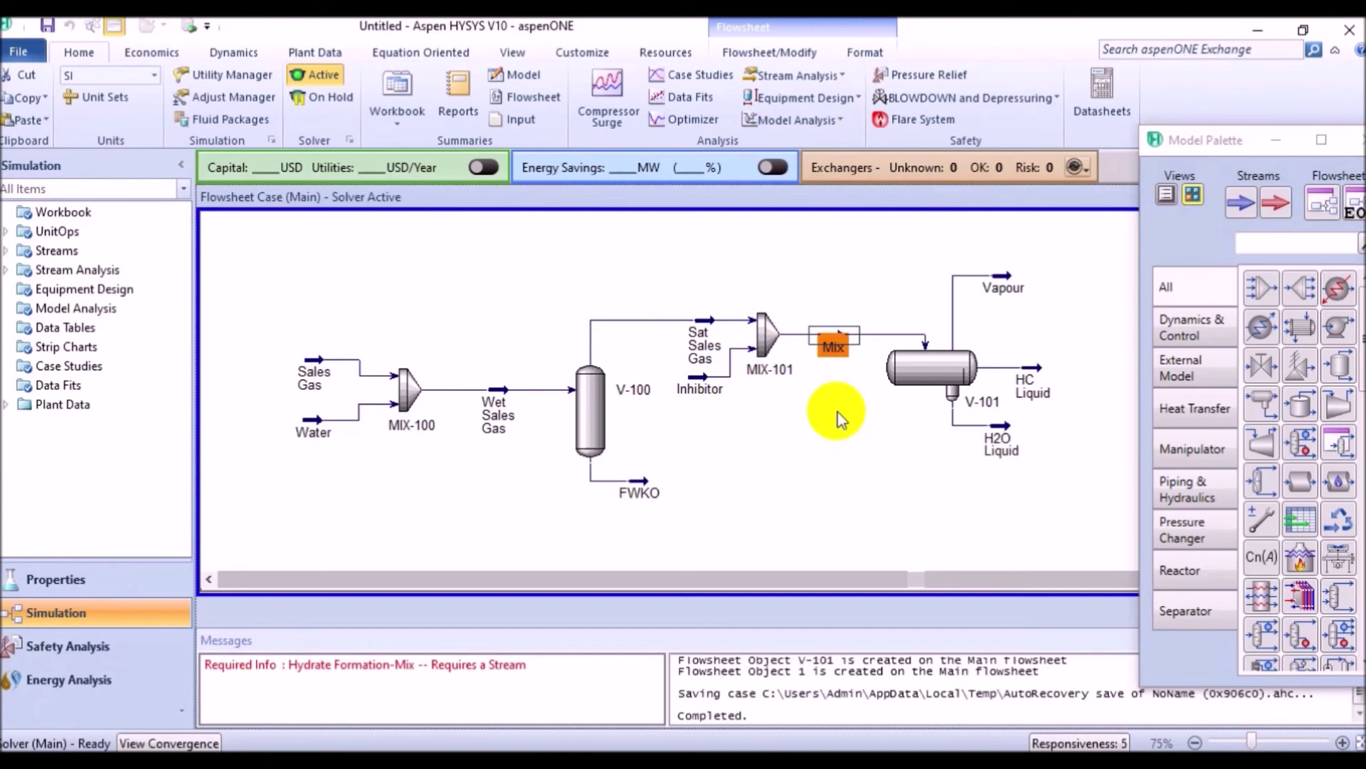
Step: Reopen the Mix hydrate analysis and confirm hydrates no longer form
{"action": "left_click", "coordinate": [840, 76]}
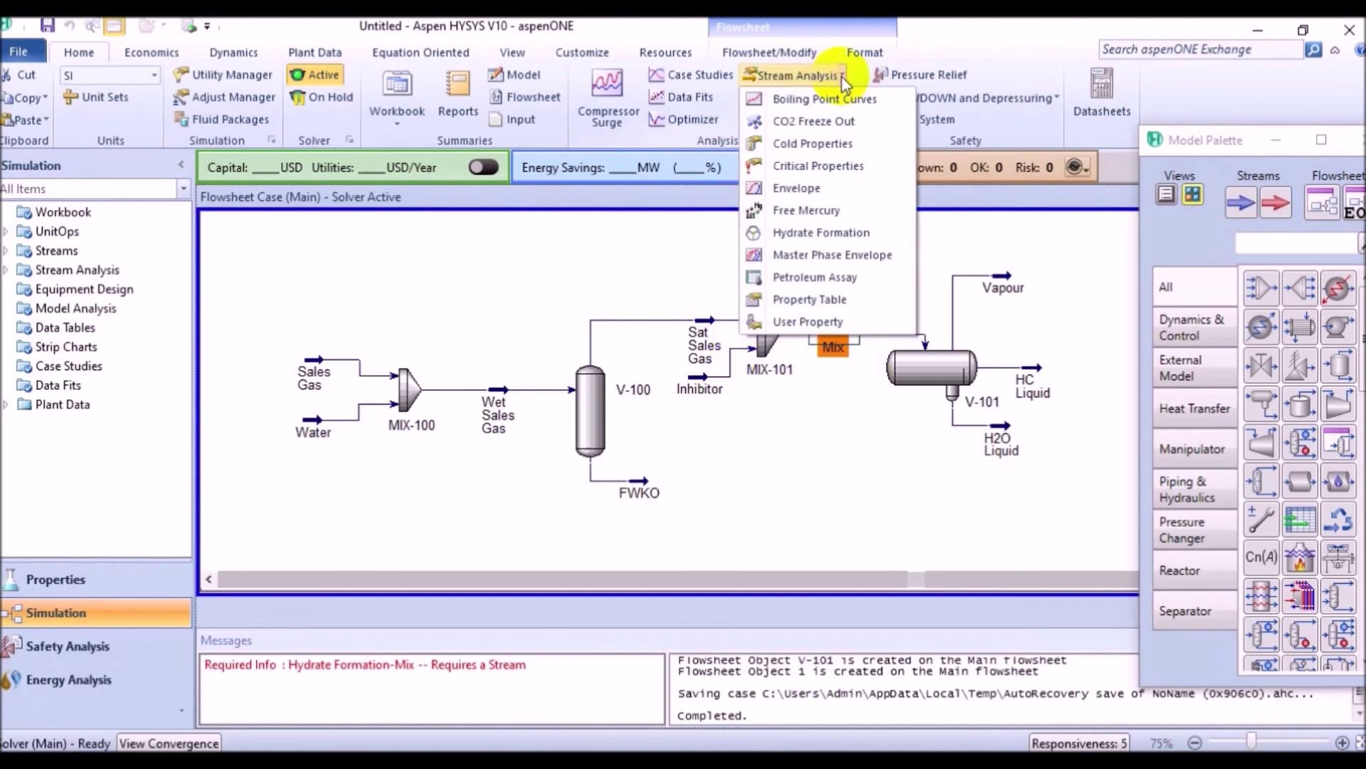
{"action": "left_click", "coordinate": [821, 232]}
{"action": "left_click", "coordinate": [412, 185]}
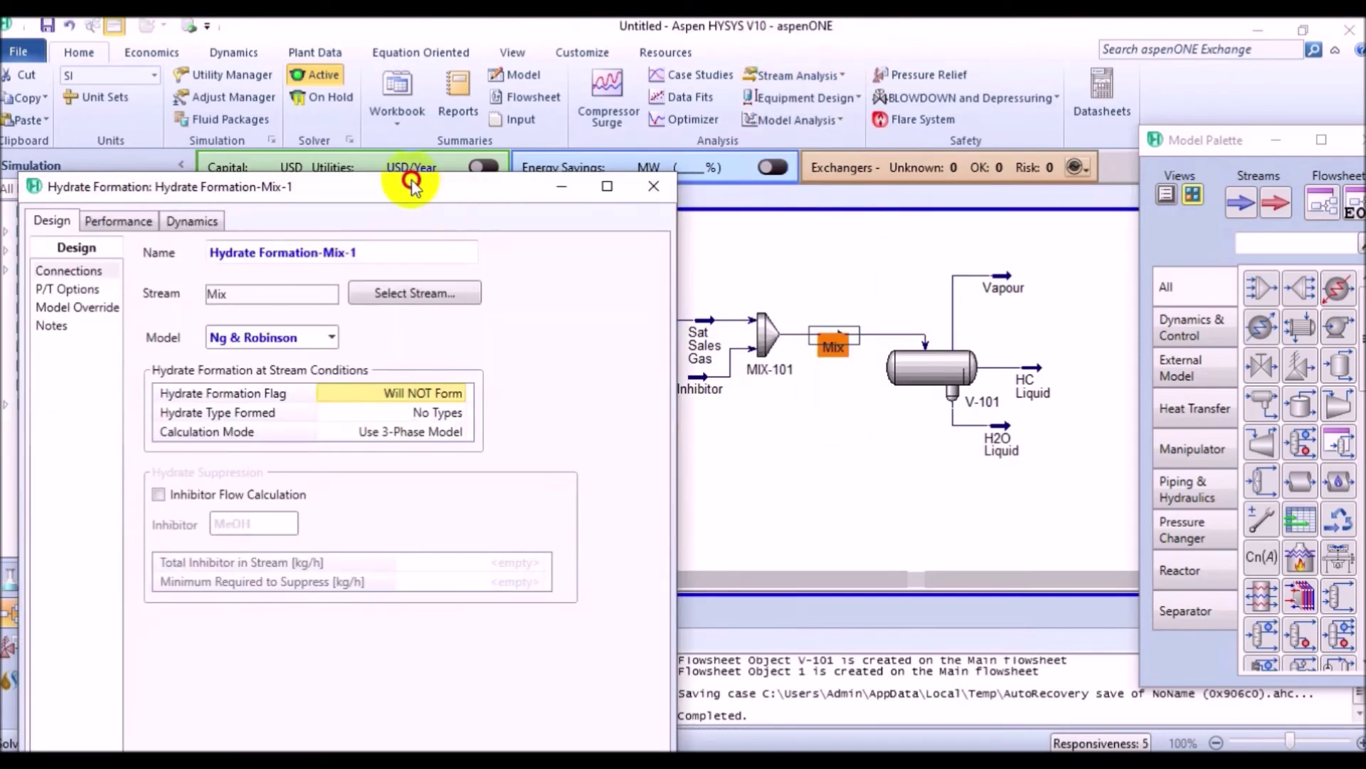
{"action": "left_click_drag", "start_coordinate": [412, 185], "coordinate": [734, 57]}
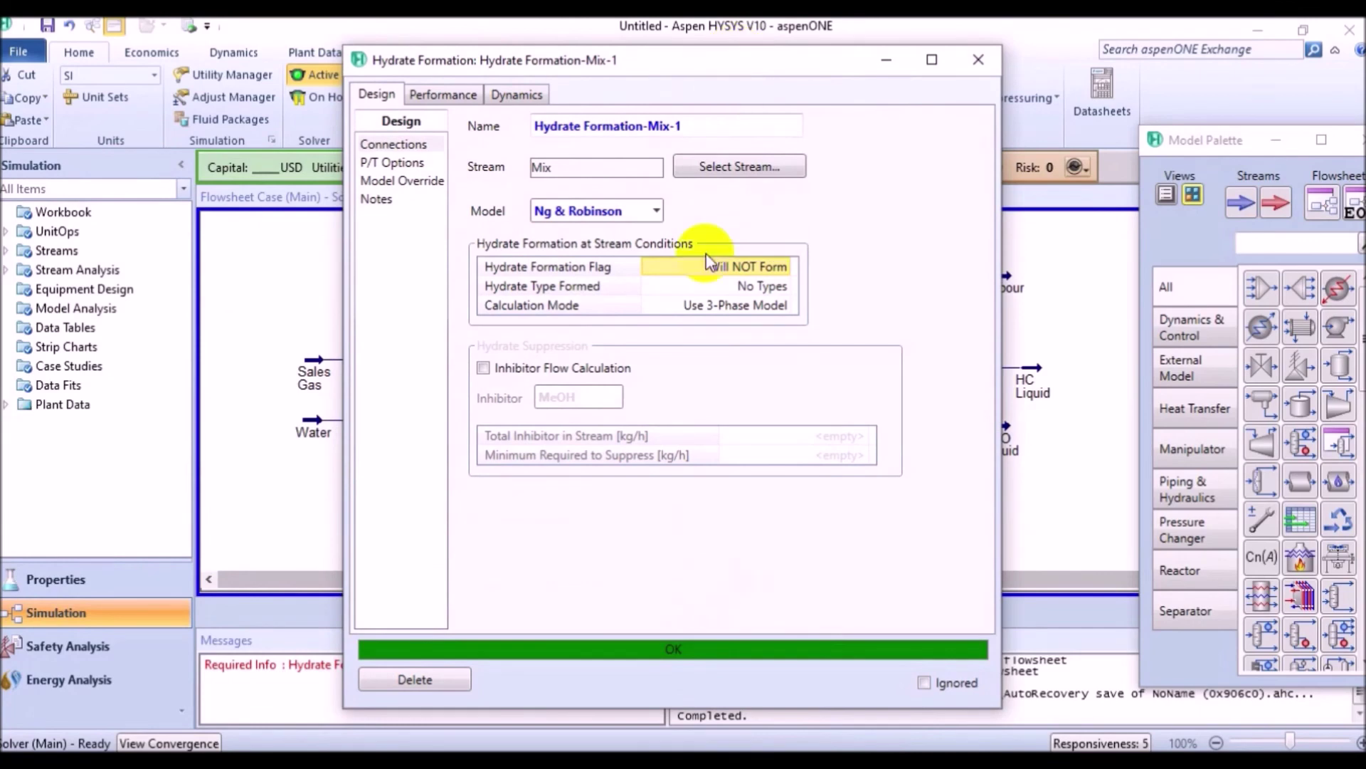
{"action": "left_click", "coordinate": [744, 289]}
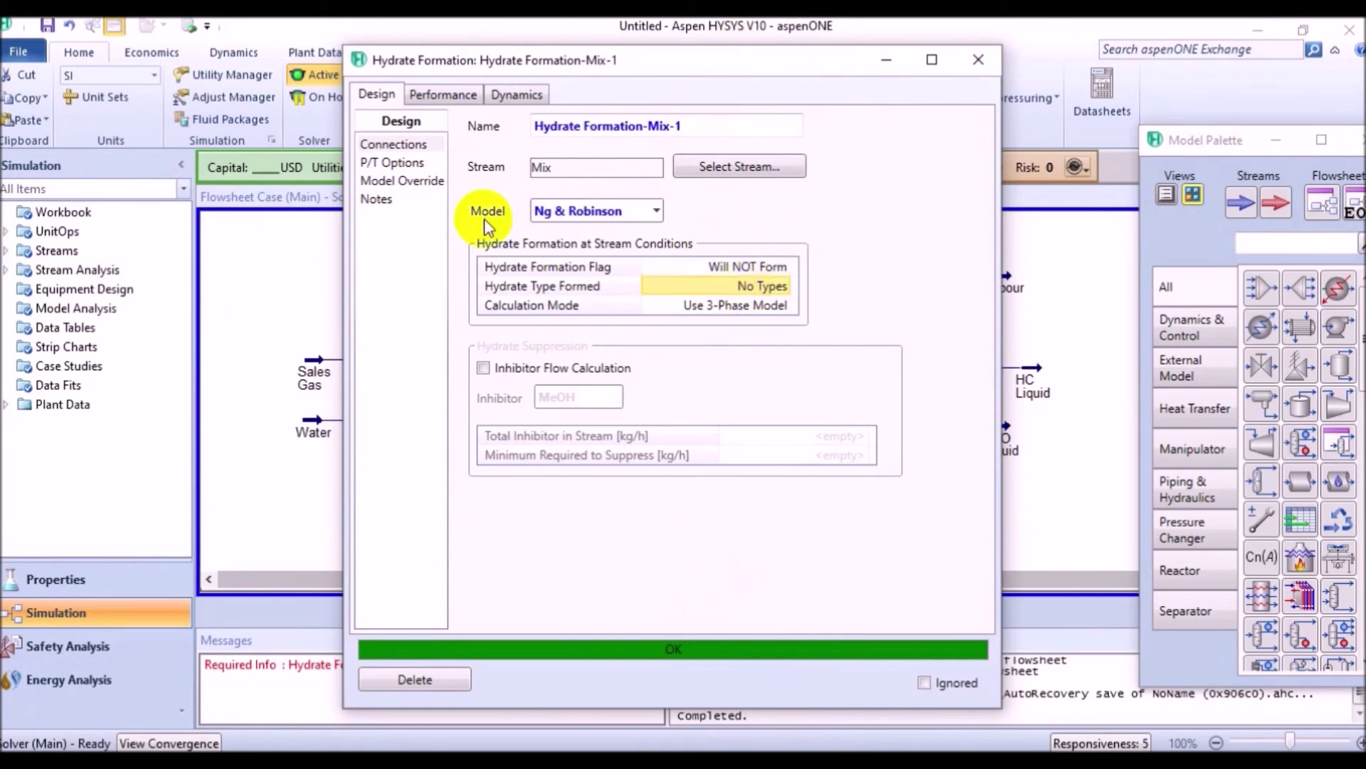
{"action": "left_click", "coordinate": [433, 88]}
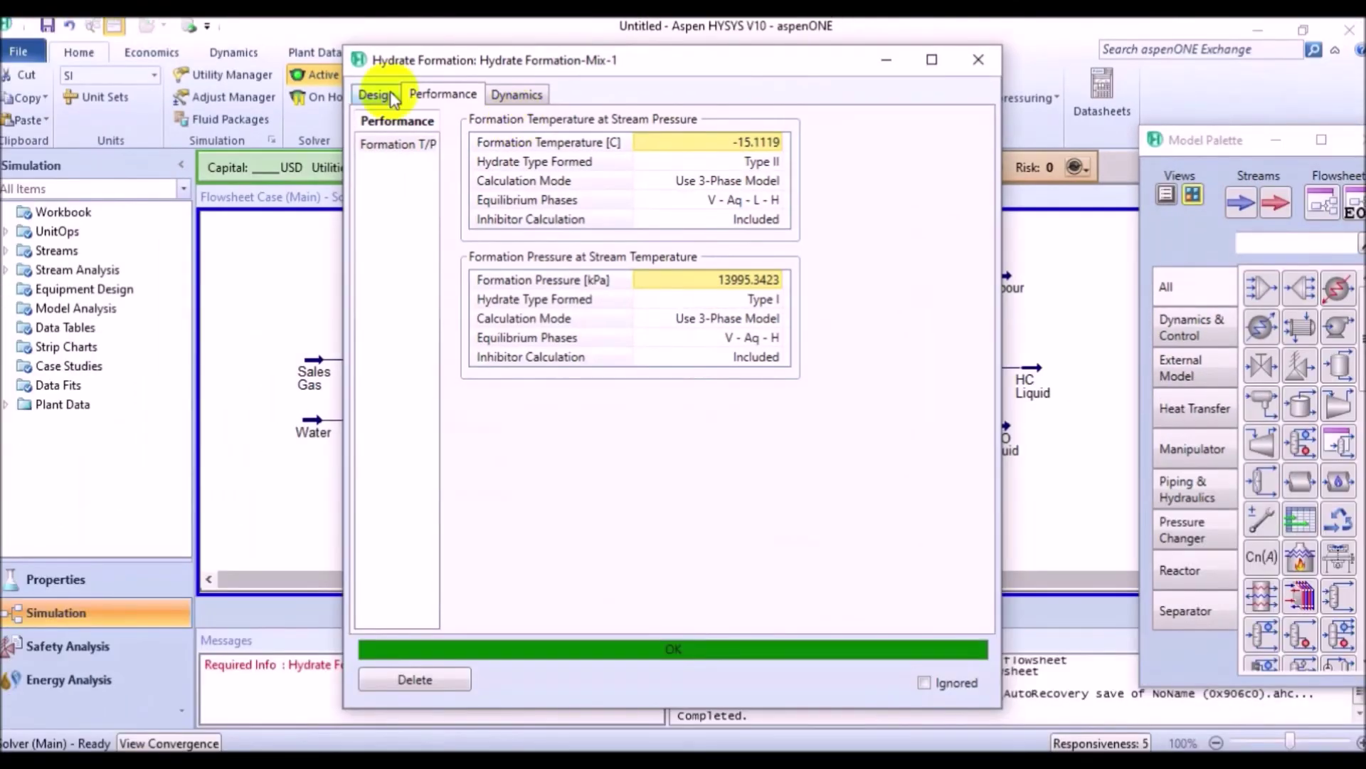
Step: Enable Inhibitor Flow Calculation, showing 14.650 kg/h MeOH versus 3.0711 kg/h required
{"action": "left_click", "coordinate": [0, 161]}
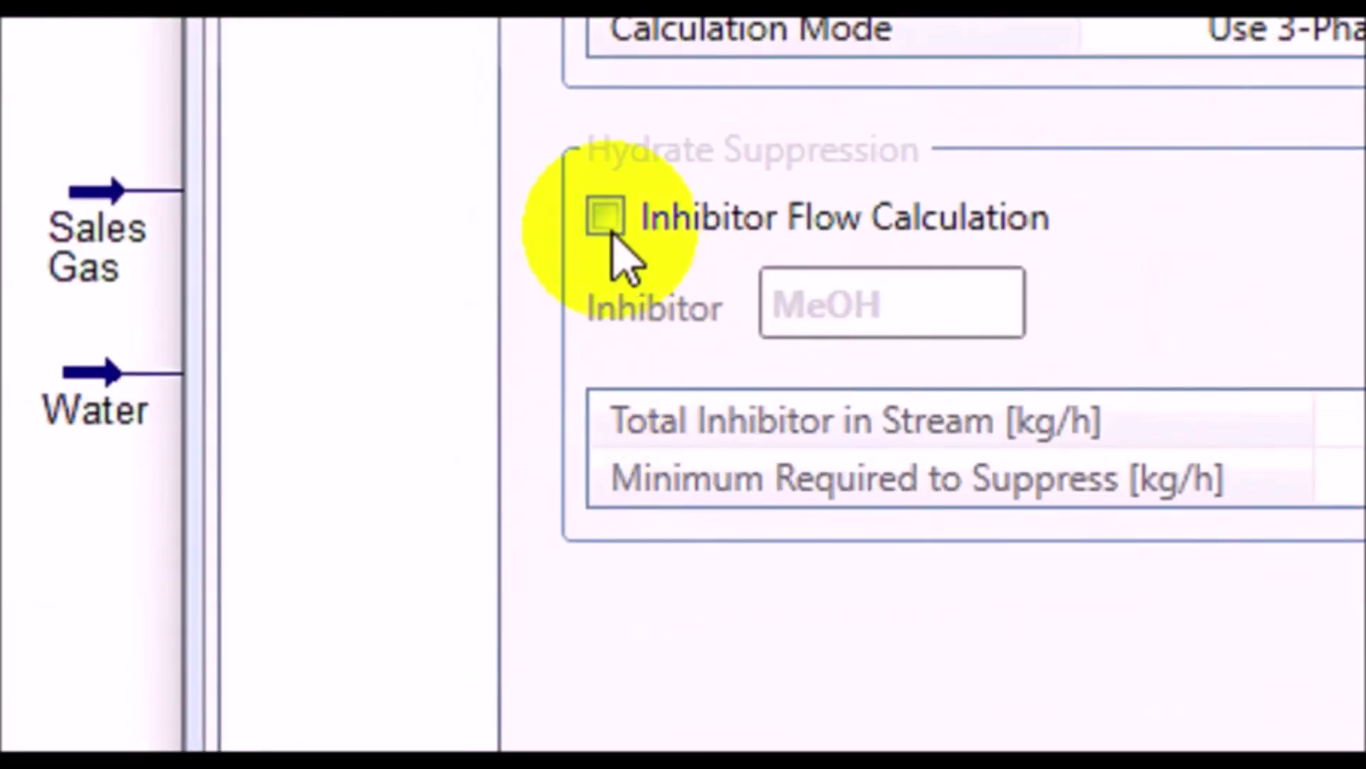
{"action": "left_click", "coordinate": [609, 229]}
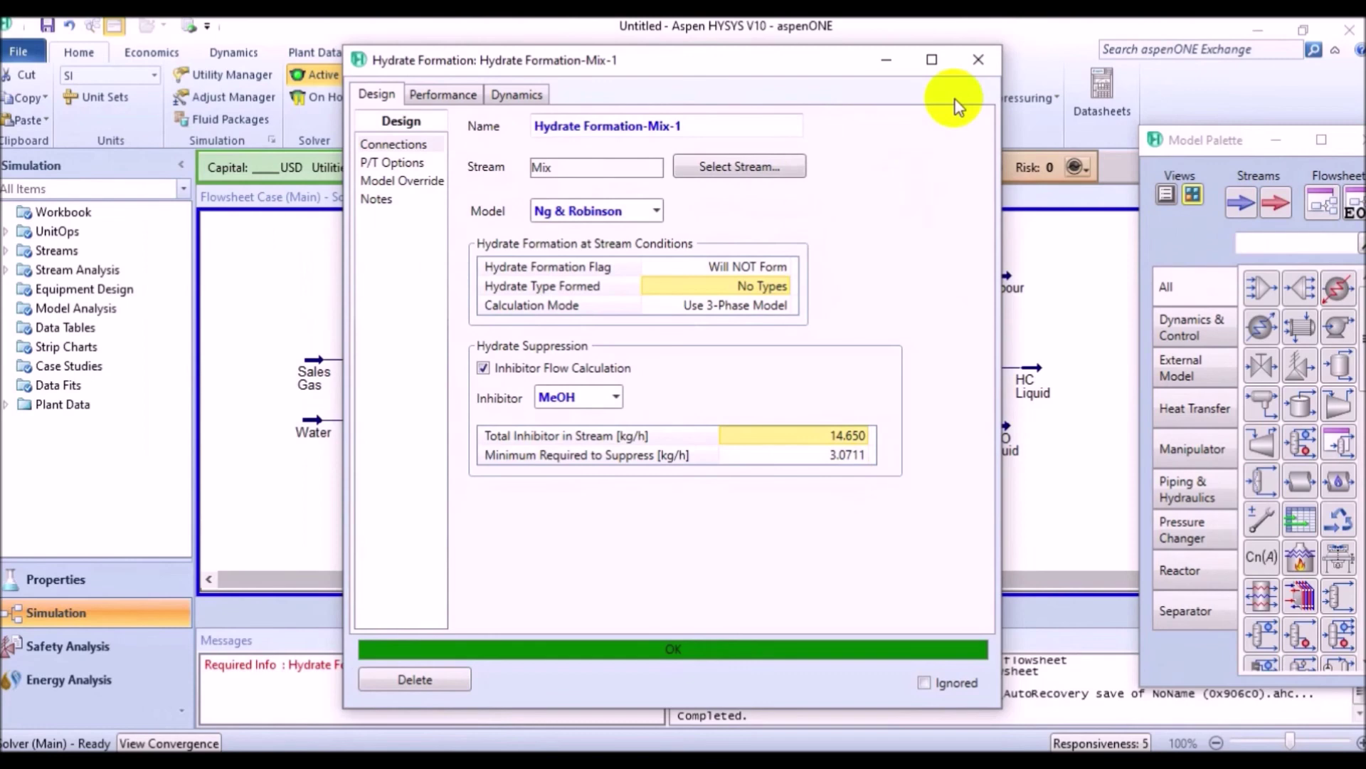
{"action": "left_click", "coordinate": [977, 59]}
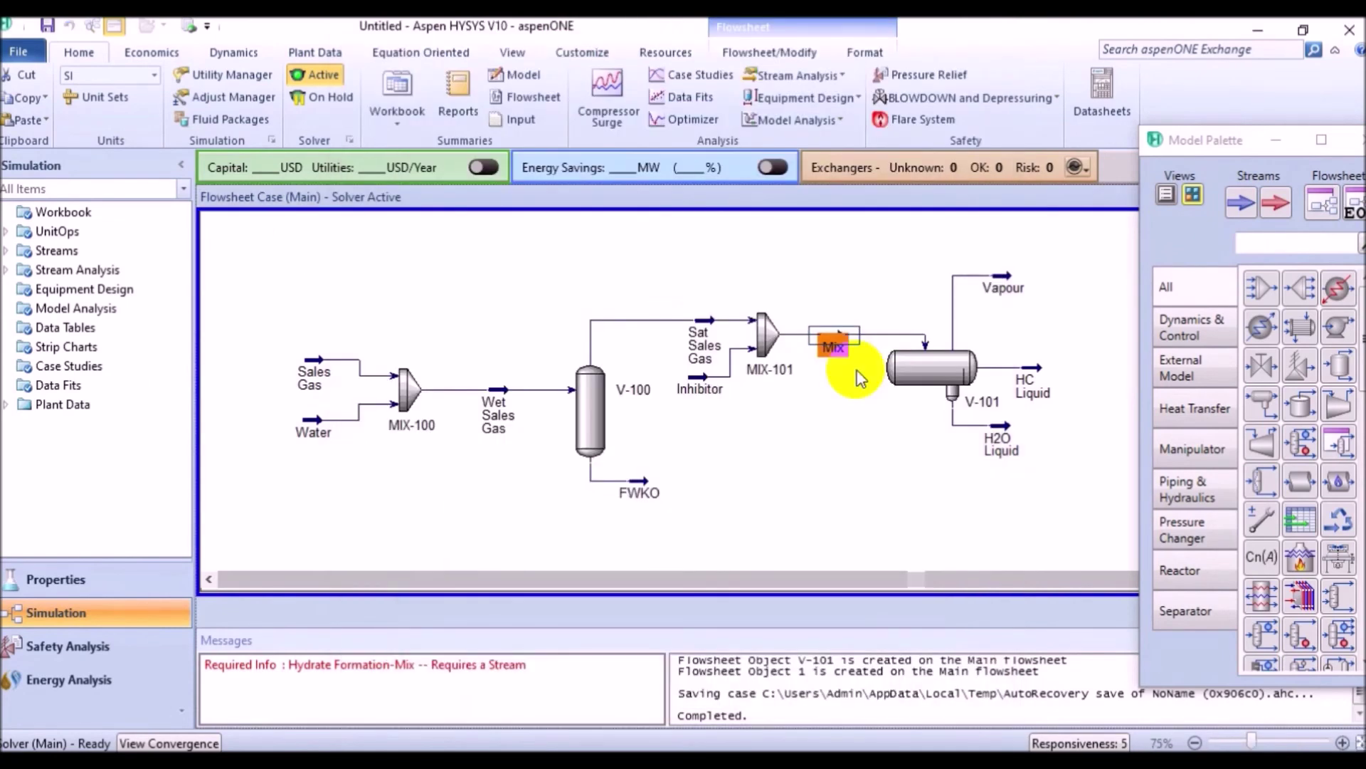
{"action": "left_click", "coordinate": [820, 507]}
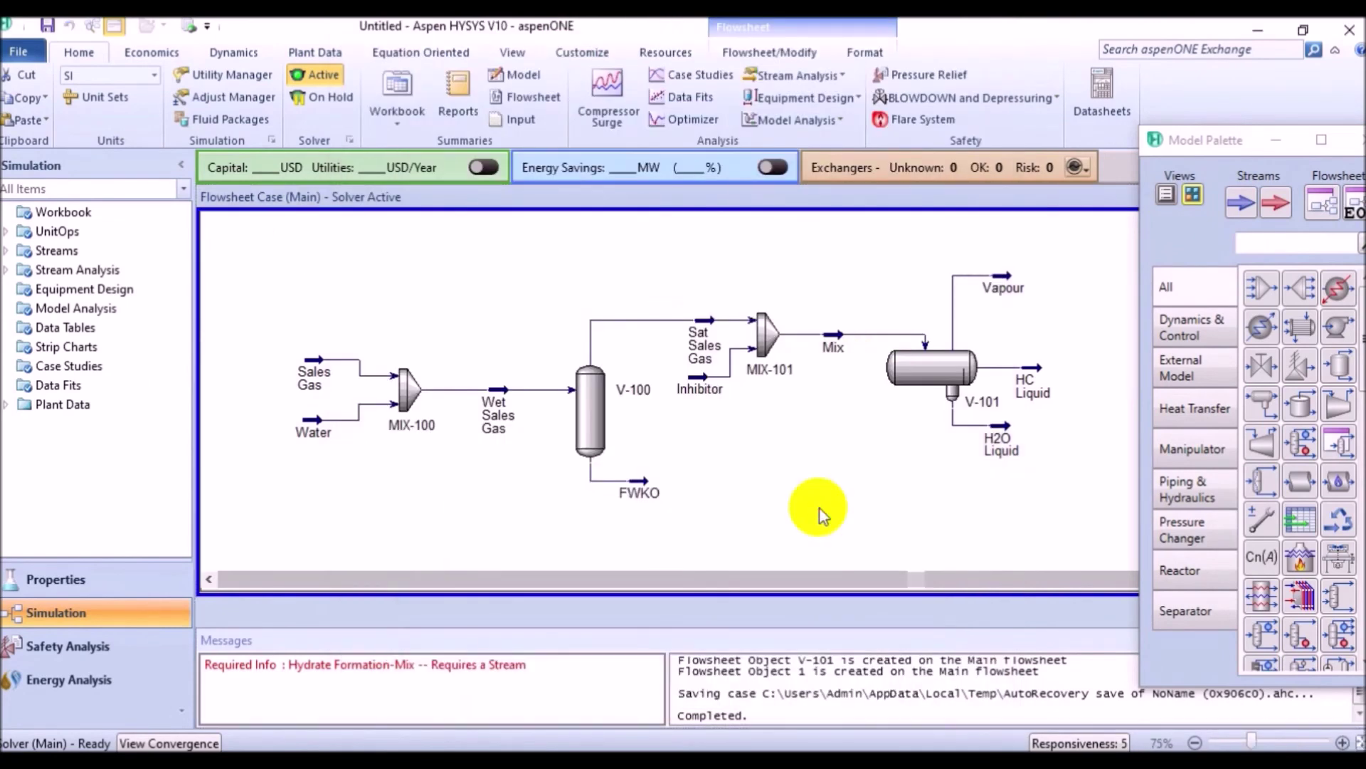